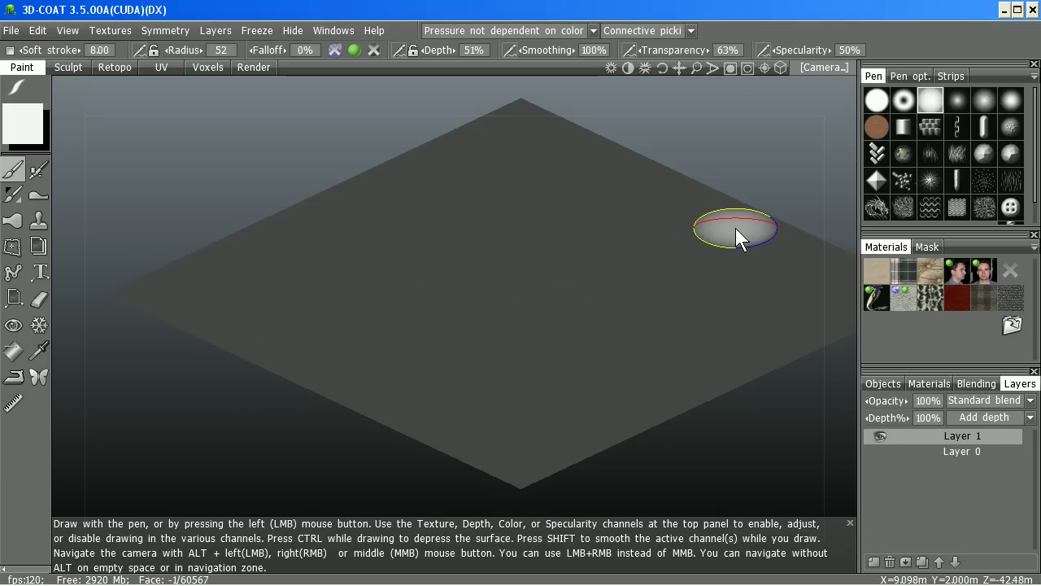
Show the plane from the top and overlay the 2D grid, fitting one grid cell just inside the plane's edges
key(KP_7)
right_drag(842, 225, 814, 431)
middle_drag(724, 301, 656, 306)
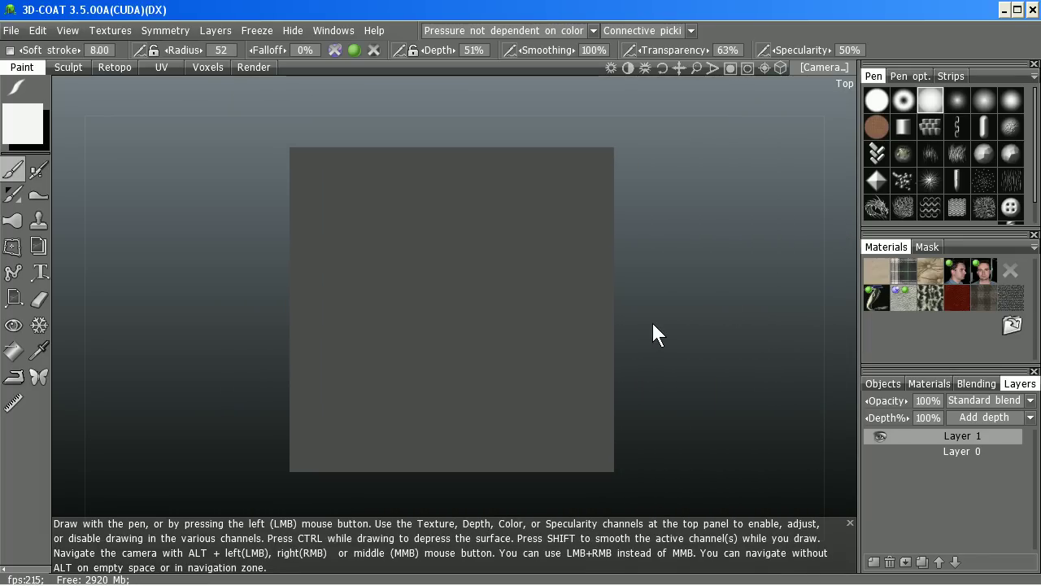
key(apostrophe)
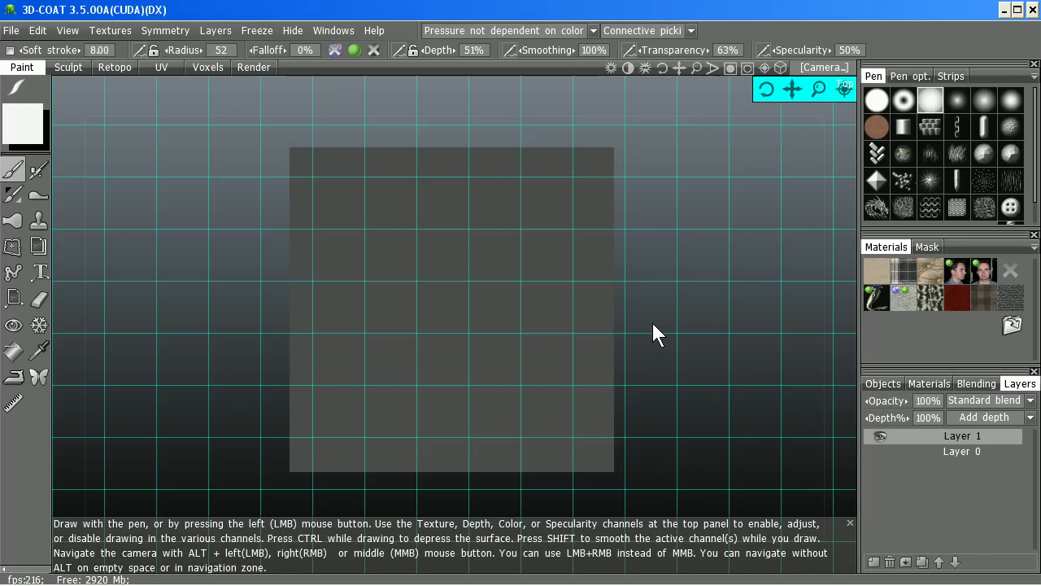
drag(816, 89, 791, 90)
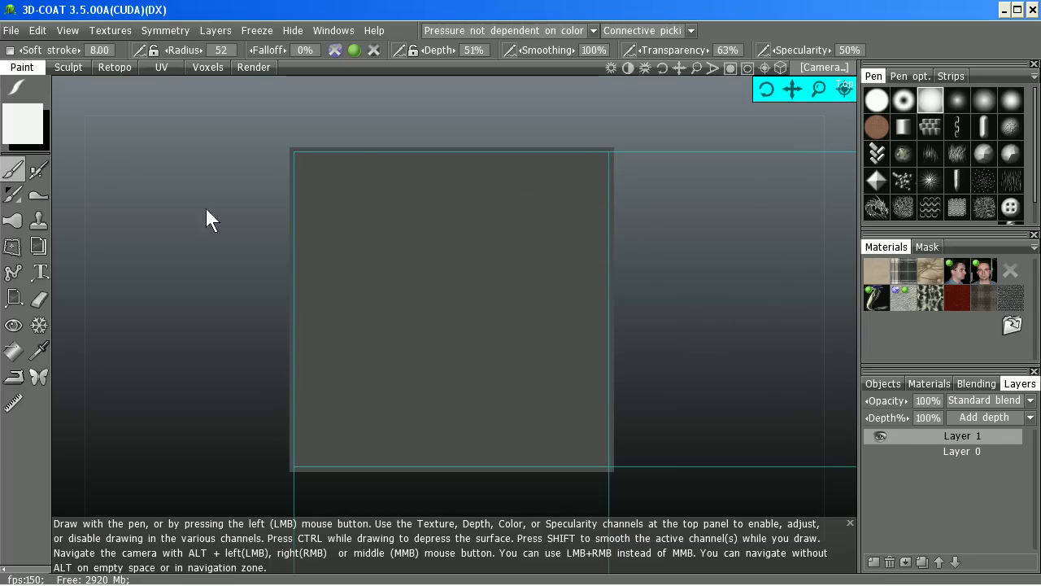
Freeze the inner square of the plane using the Fill tool with Fill with freeze enabled and a closed polygon contour along the grid cell
mouse_move(22, 83)
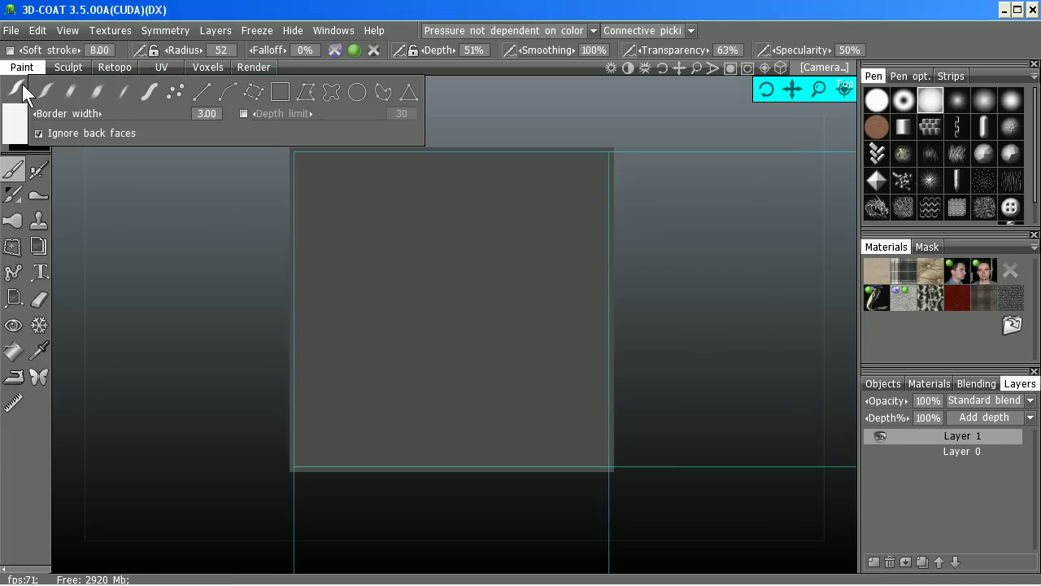
click(305, 95)
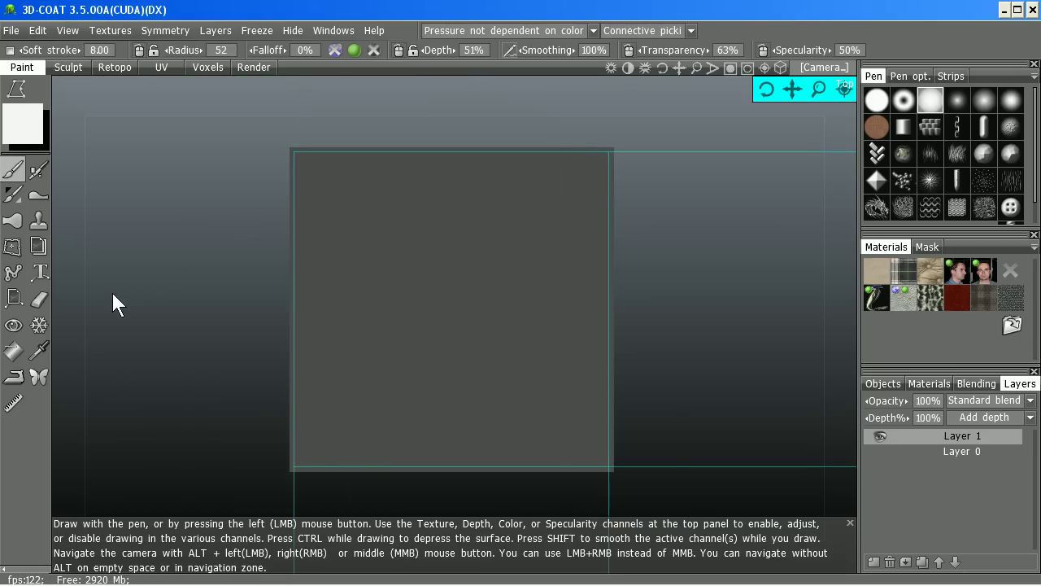
click(13, 351)
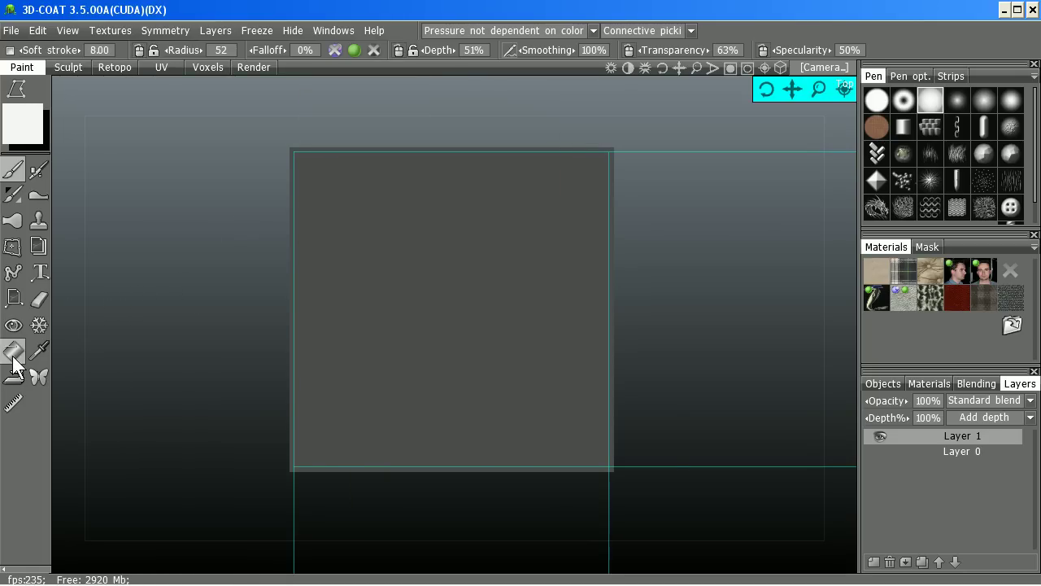
click(77, 169)
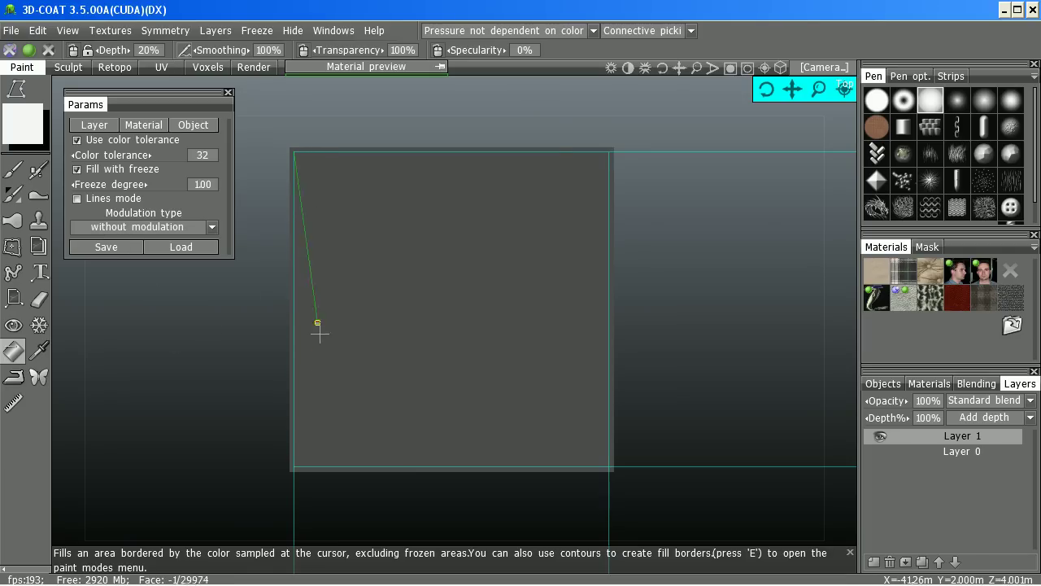
click(293, 468)
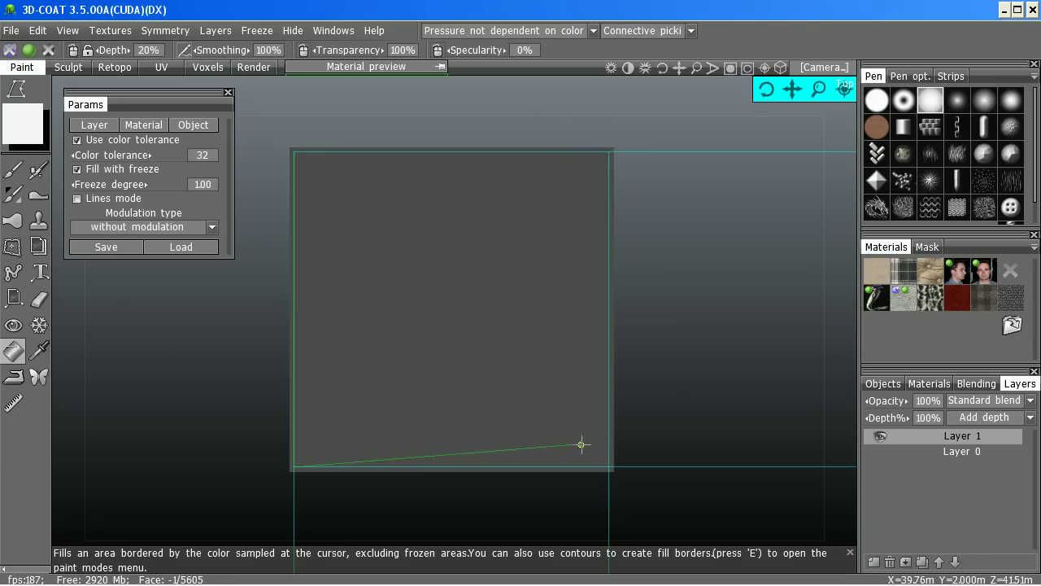
click(608, 467)
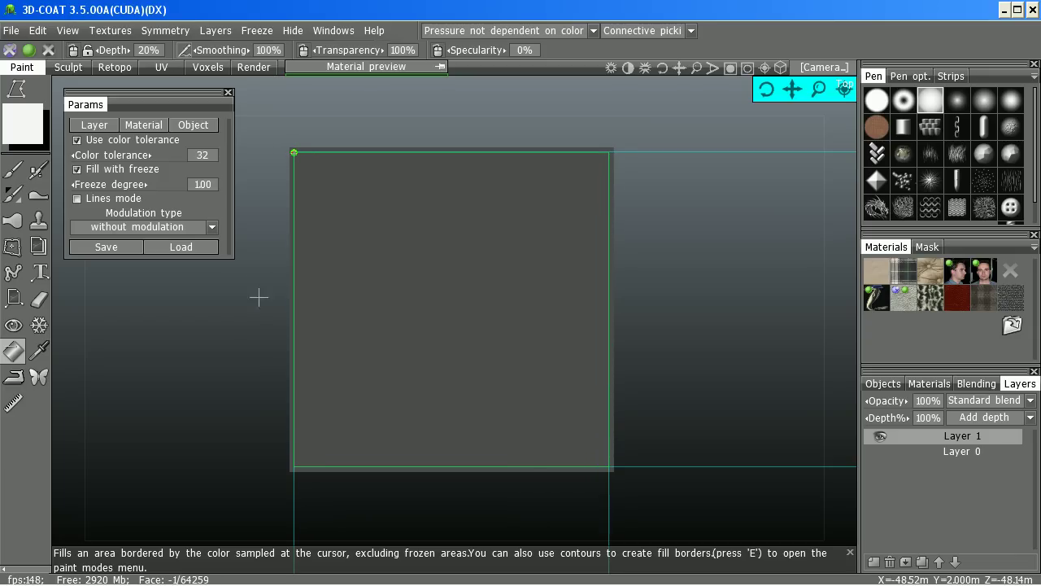
key(Return)
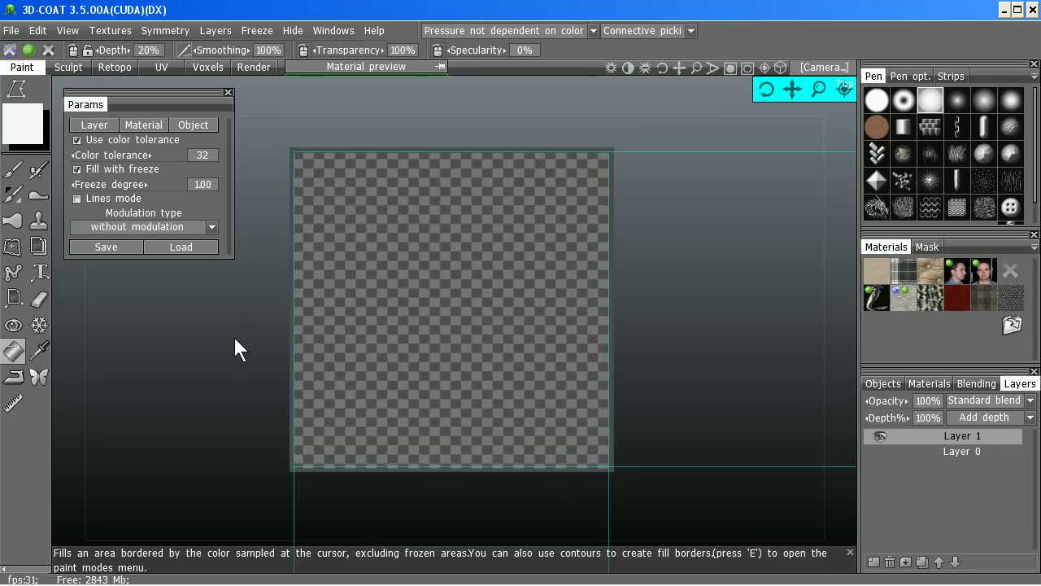
Switch to the brush with the rectangle drawing mode and set the paint colour to near-black
click(13, 169)
mouse_move(14, 92)
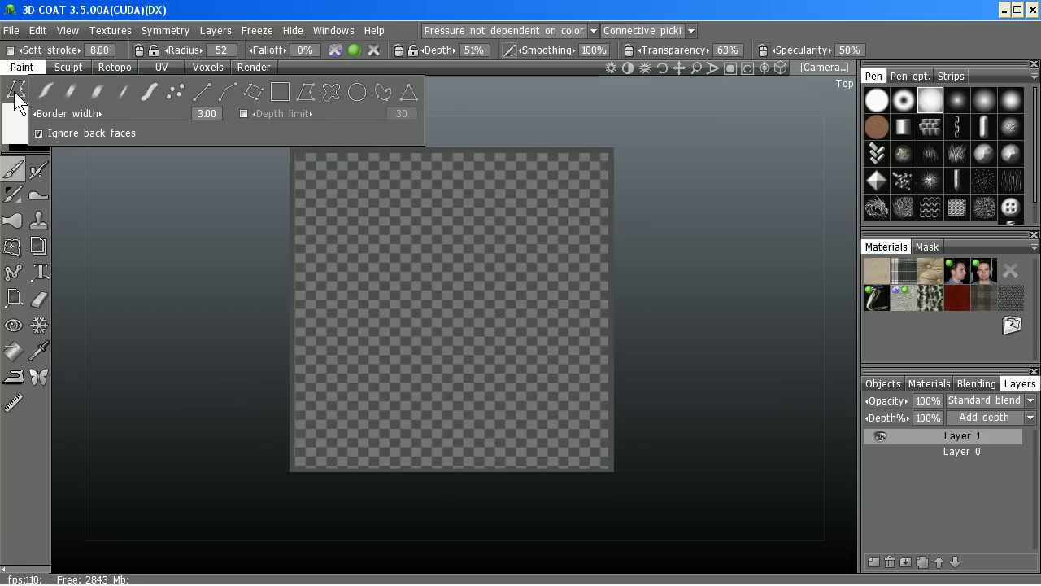
click(287, 87)
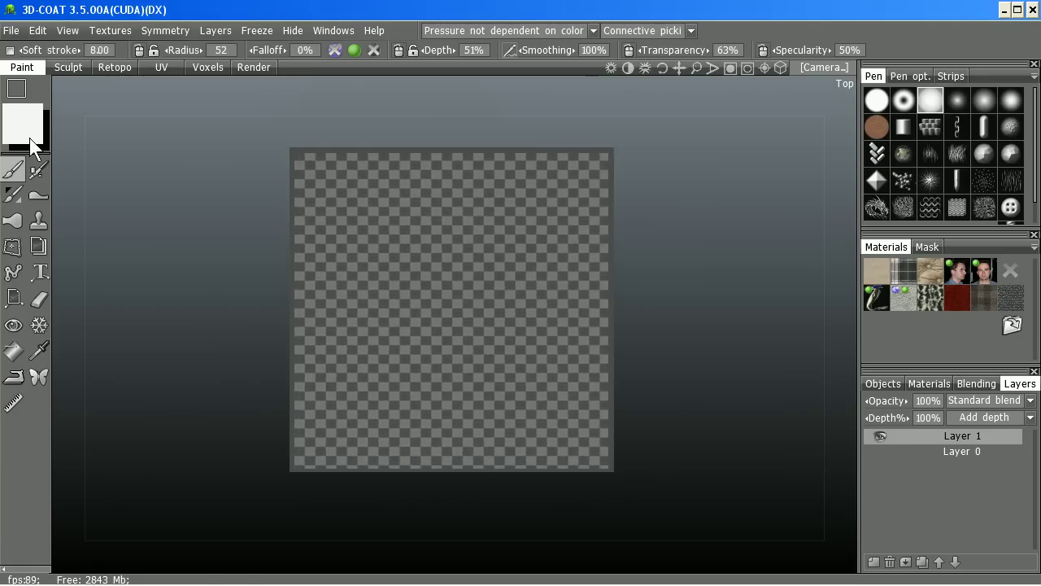
click(41, 139)
click(411, 403)
click(488, 383)
drag(448, 403, 410, 412)
click(428, 490)
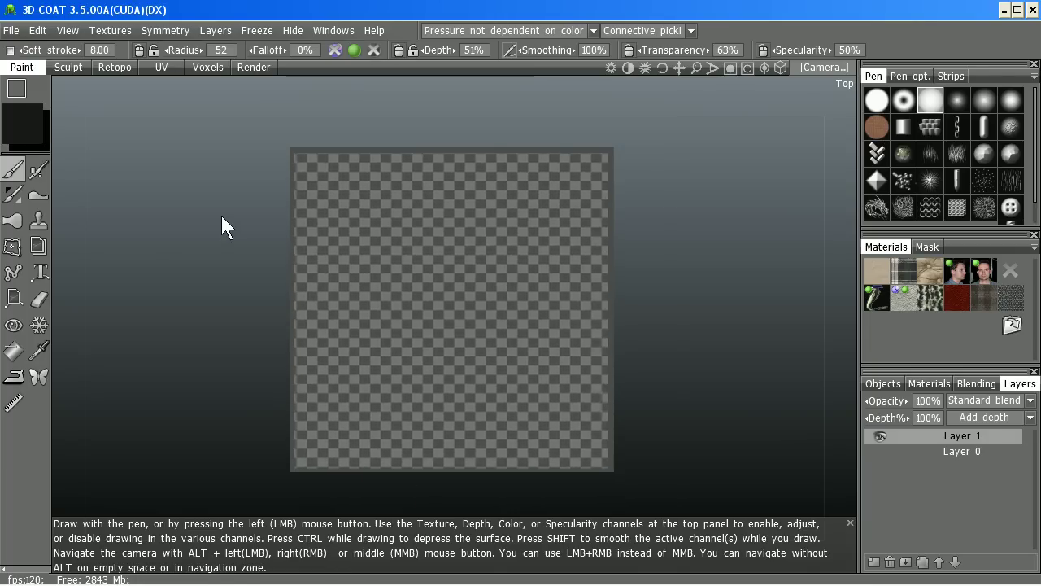
Set specularity to 0%, enable the specularity channel, and paint a rectangle over the whole plane to darken its unfrozen border
drag(797, 50, 692, 65)
click(354, 50)
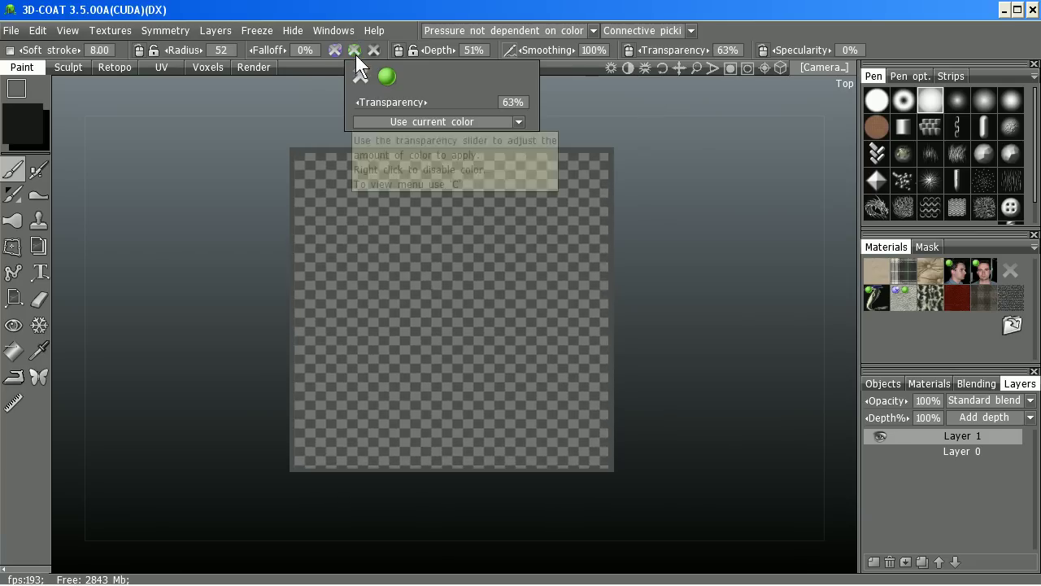
click(373, 50)
click(354, 50)
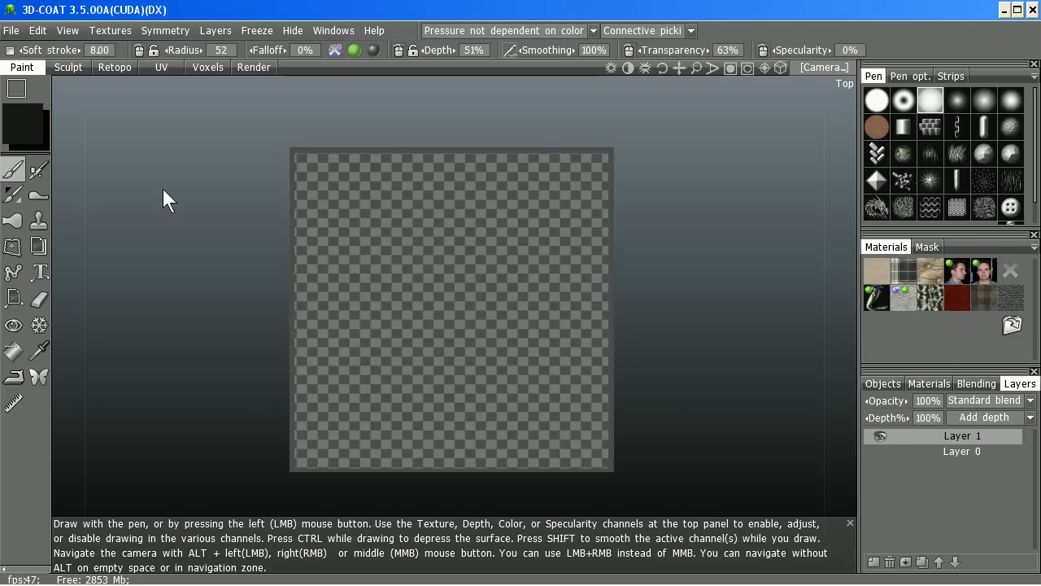
mouse_move(269, 132)
mouse_down()
mouse_move(295, 168)
mouse_move(639, 478)
mouse_move(718, 488)
mouse_up()
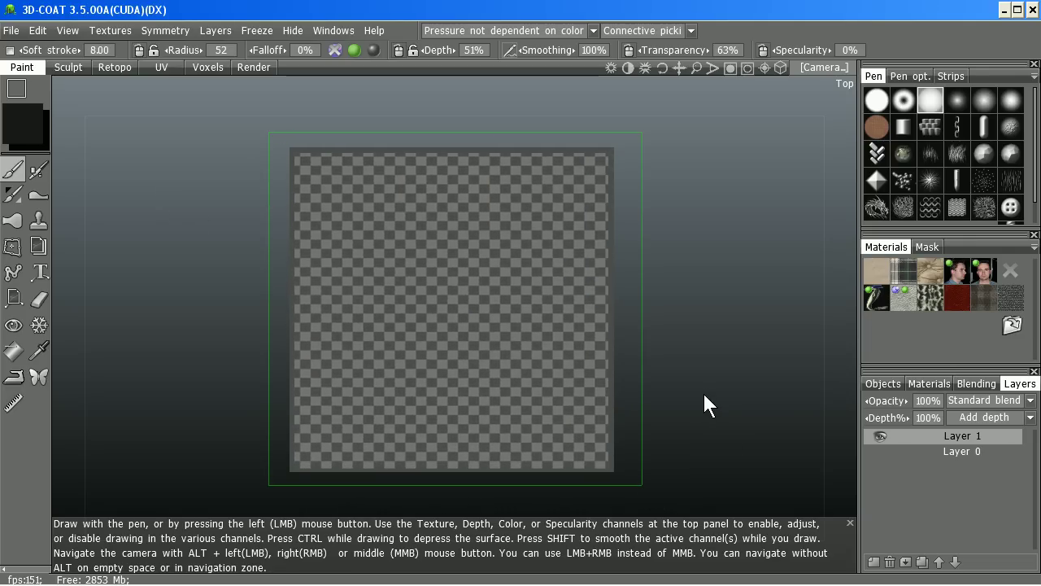
key(Escape)
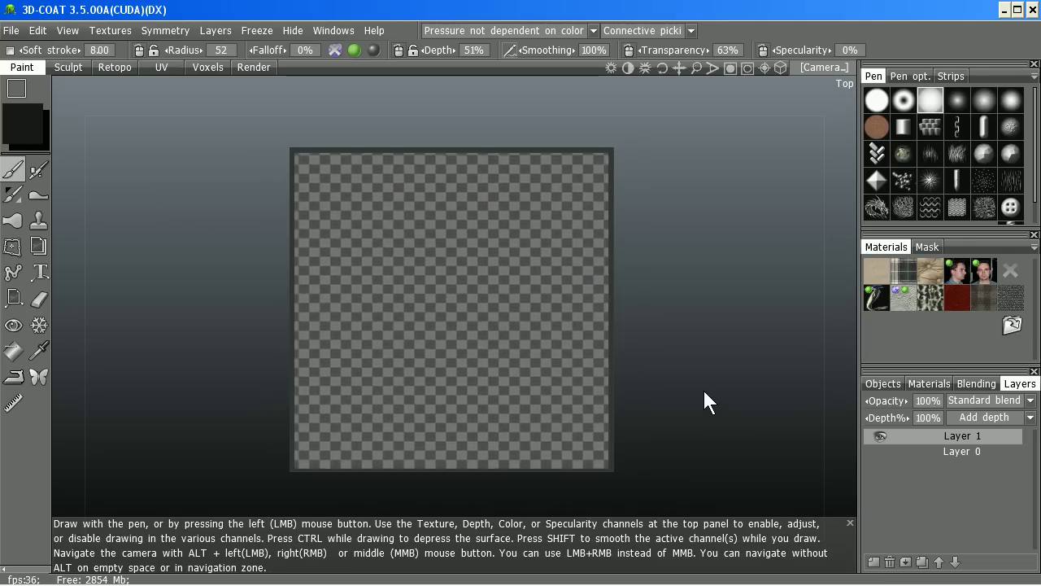
Change the paint colour to pure black and repaint the plane's border with a rectangle enclosing the whole plane
click(18, 127)
click(391, 403)
click(445, 488)
drag(271, 139, 645, 494)
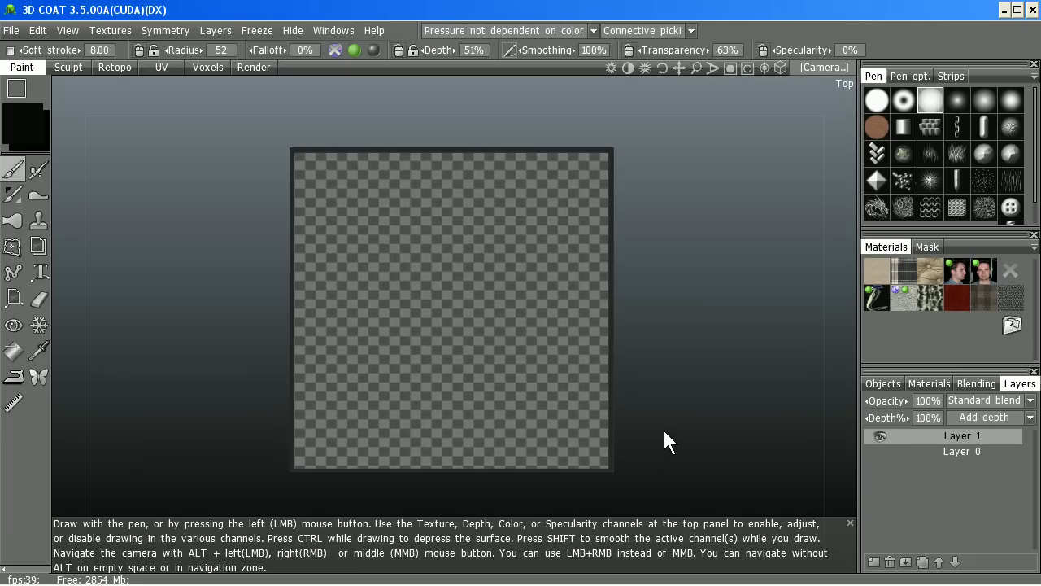
Invert the freeze selection so only the border is frozen, then enable the depth channel and disable the colour channel
key(ctrl+shift+i)
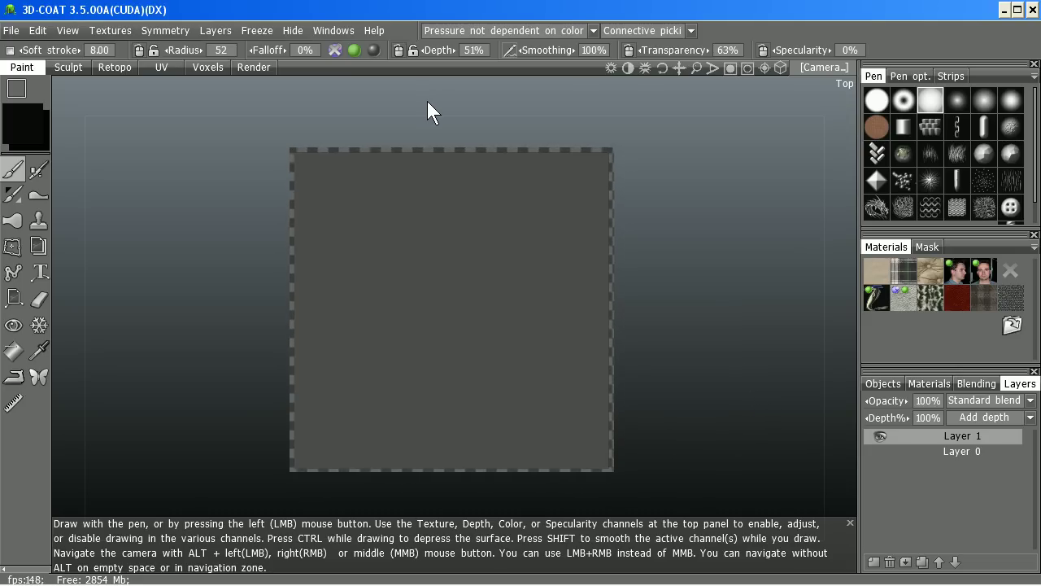
click(335, 50)
click(368, 73)
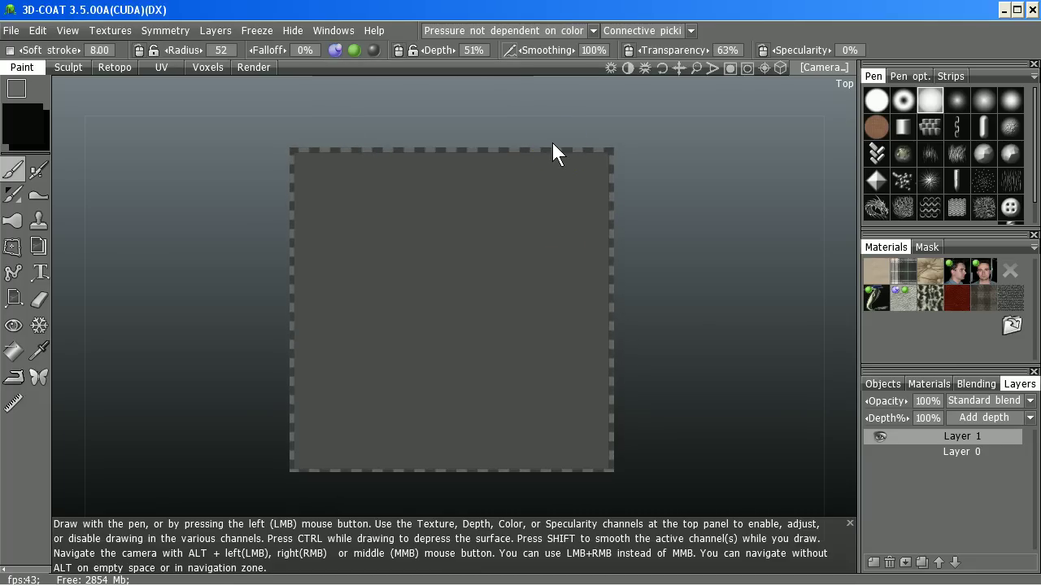
click(354, 50)
click(363, 74)
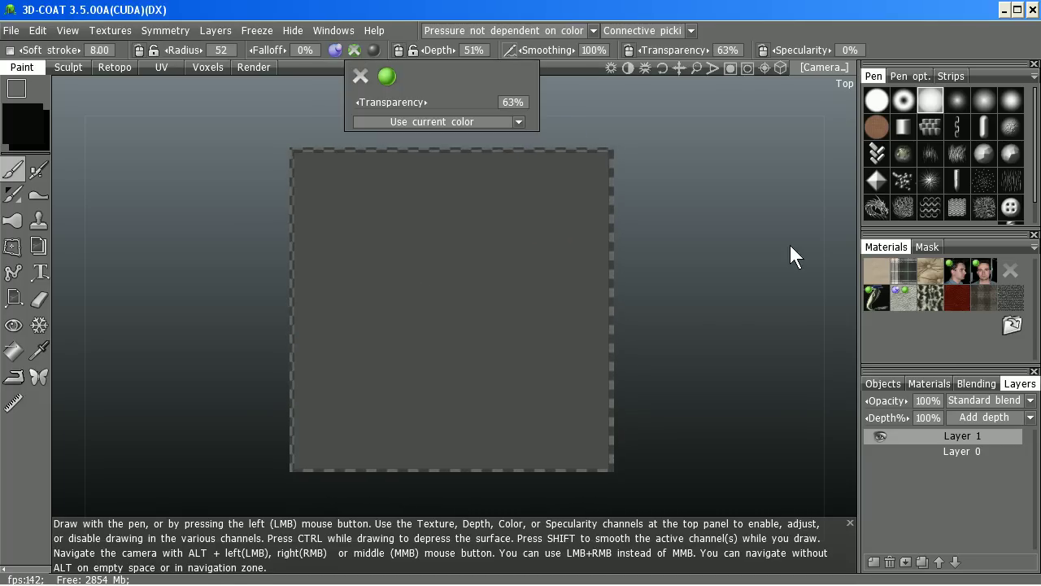
Set specularity to 50% and depth to 15%, and apply a rectangle over the plane to raise the unfrozen inner square
click(850, 52)
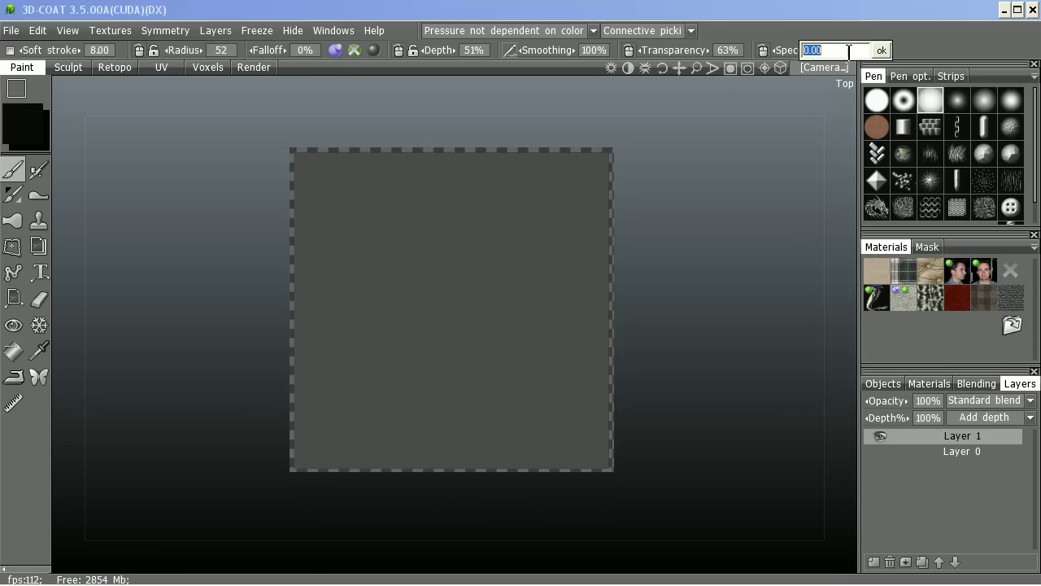
text(50)
key(Return)
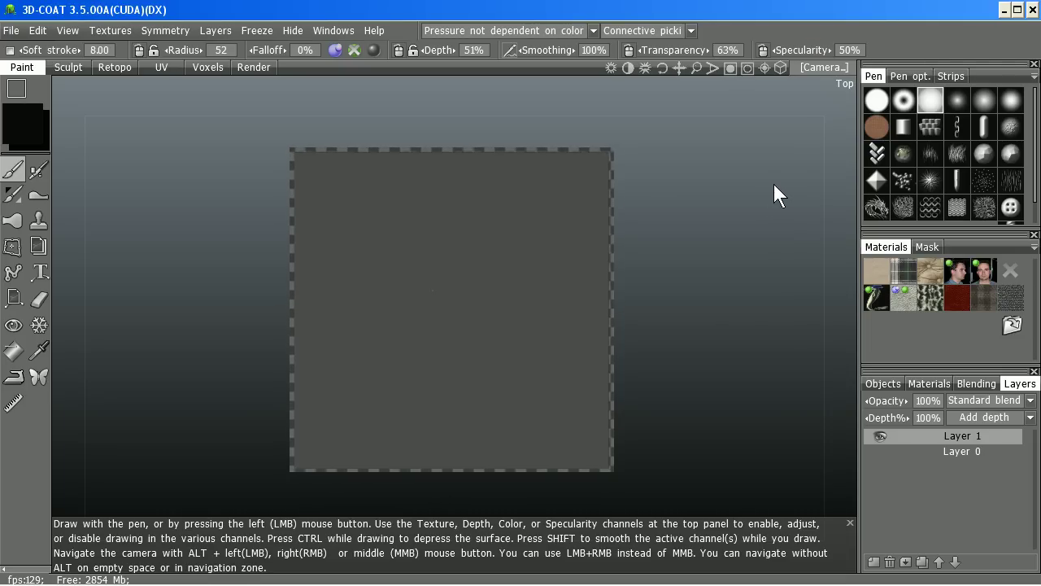
click(472, 51)
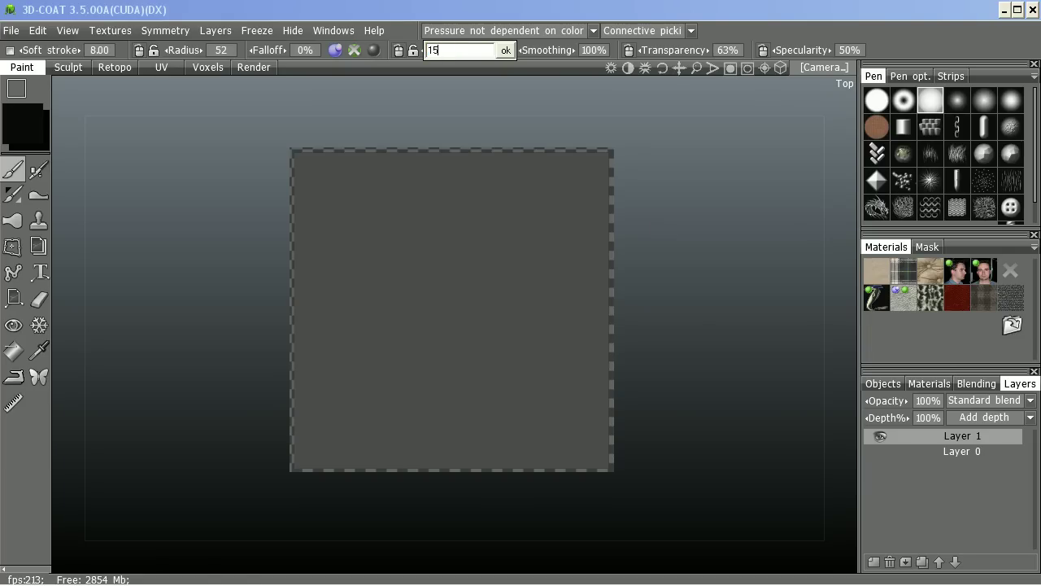
key(Return)
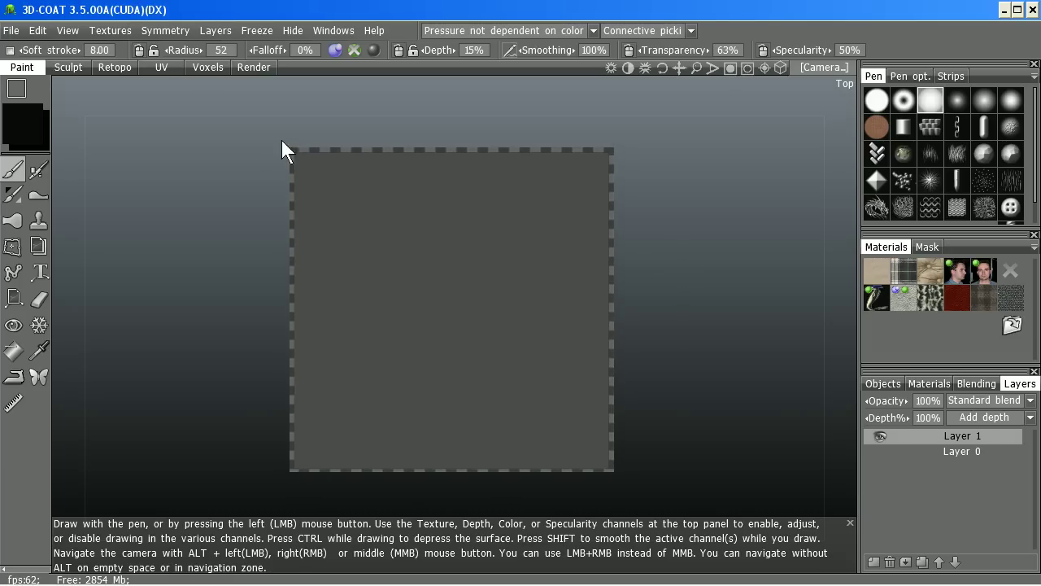
drag(279, 137, 633, 480)
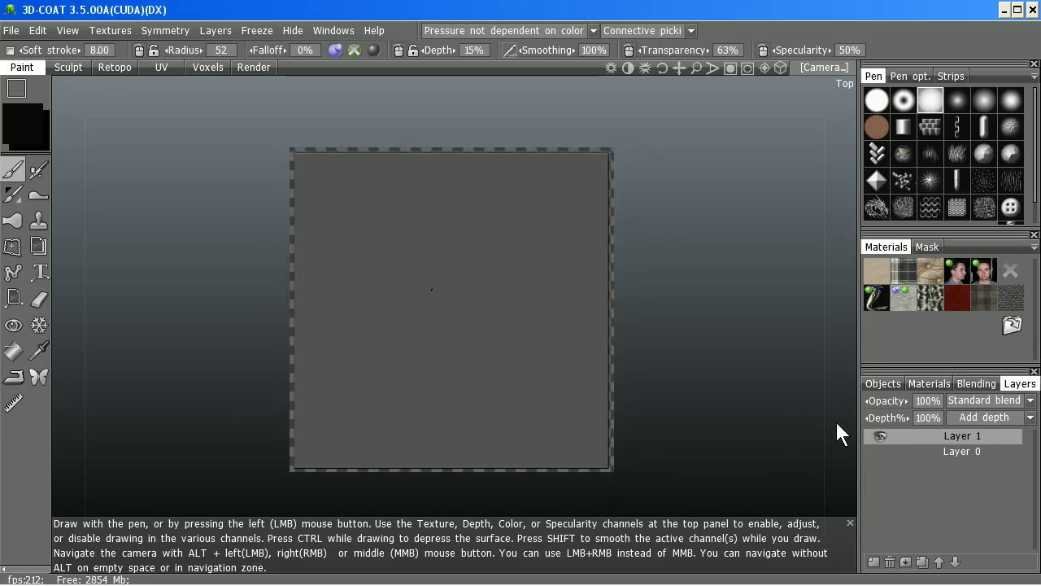
Apply the fine diagonal scratch mask to the inner square with depth at 5% and the specularity channel disabled, using a rectangle around the plane
mouse_move(832, 396)
mouse_down()
mouse_move(822, 292)
mouse_move(835, 370)
mouse_move(841, 346)
mouse_move(822, 290)
mouse_move(793, 344)
mouse_move(845, 335)
mouse_move(826, 320)
mouse_move(836, 351)
mouse_up()
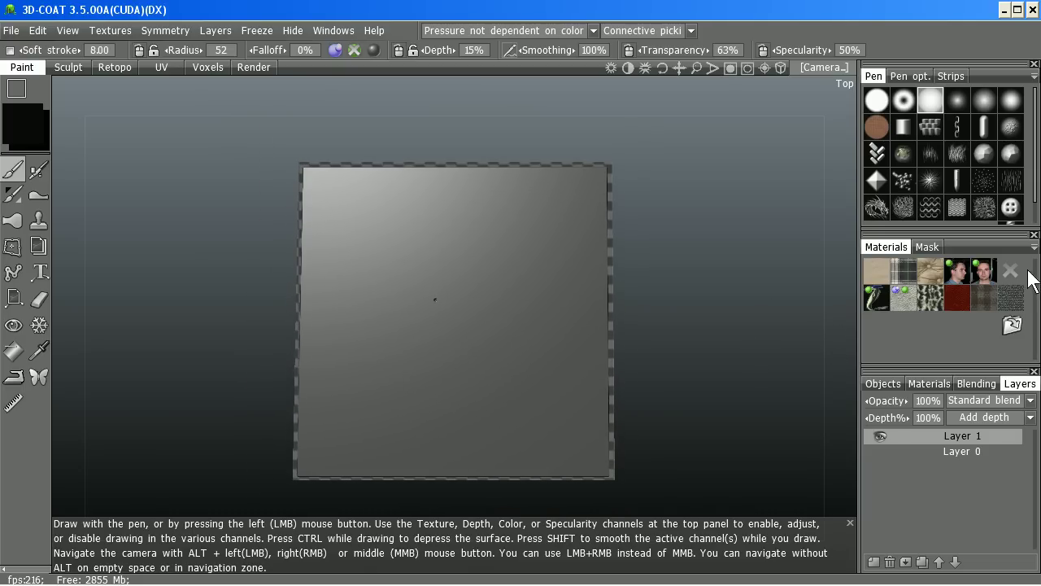
click(927, 246)
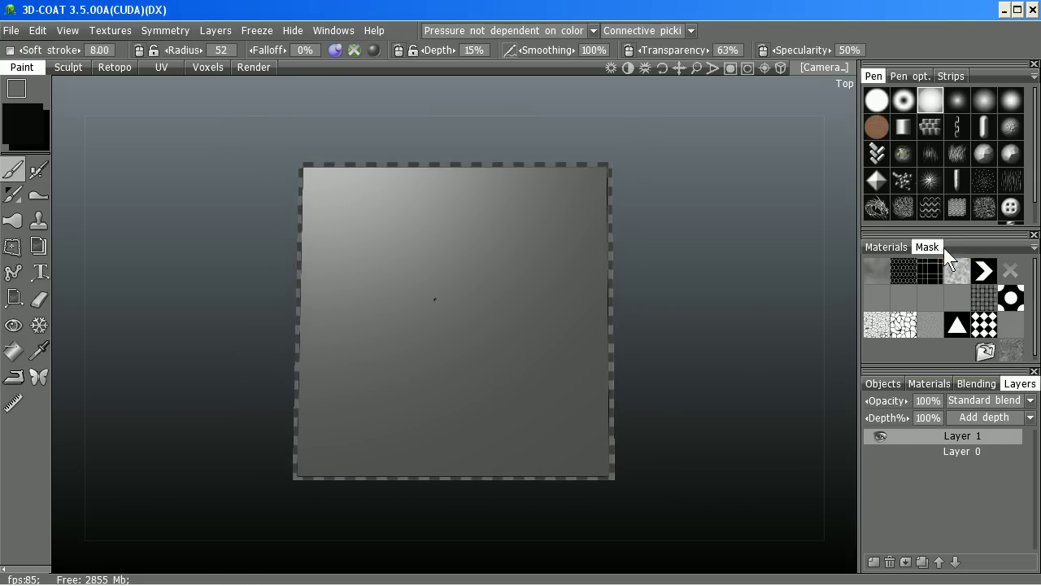
click(874, 296)
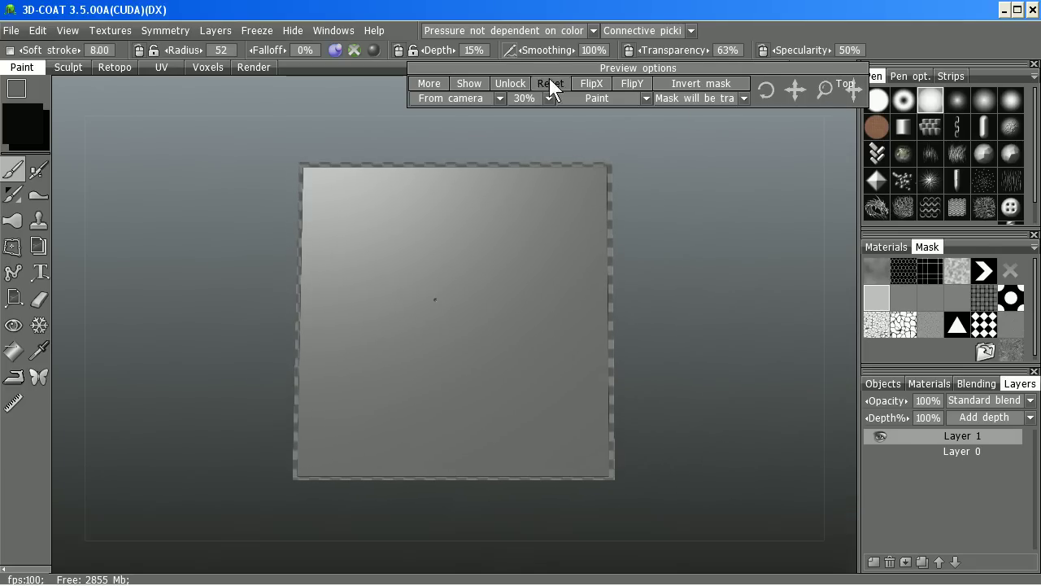
click(470, 50)
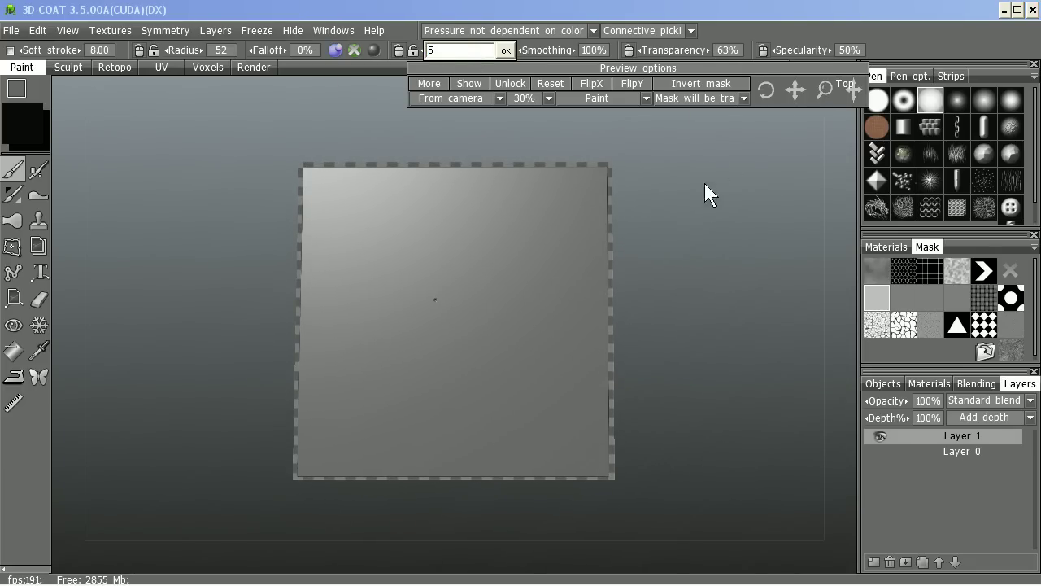
key(Return)
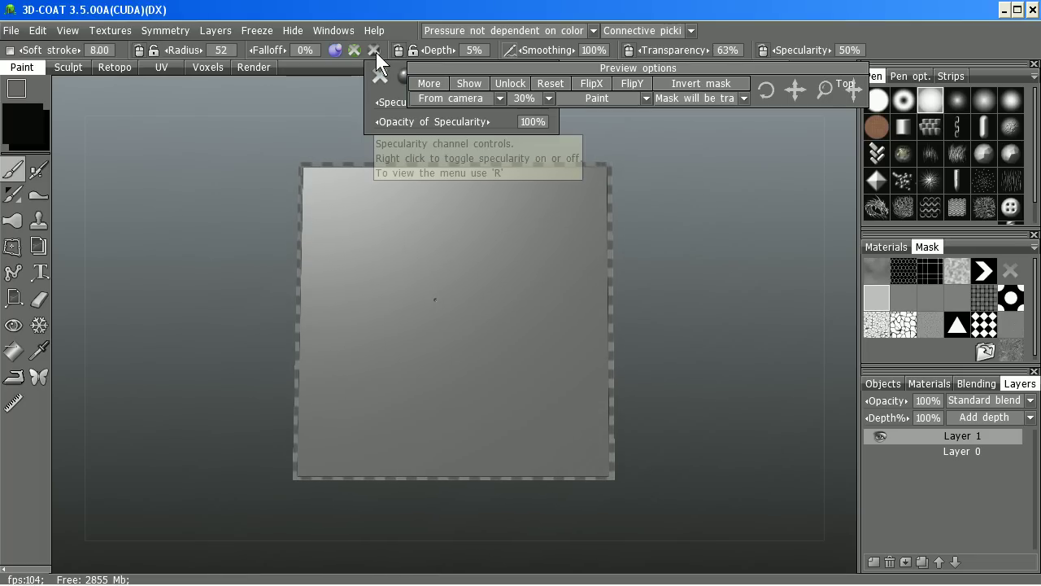
click(375, 52)
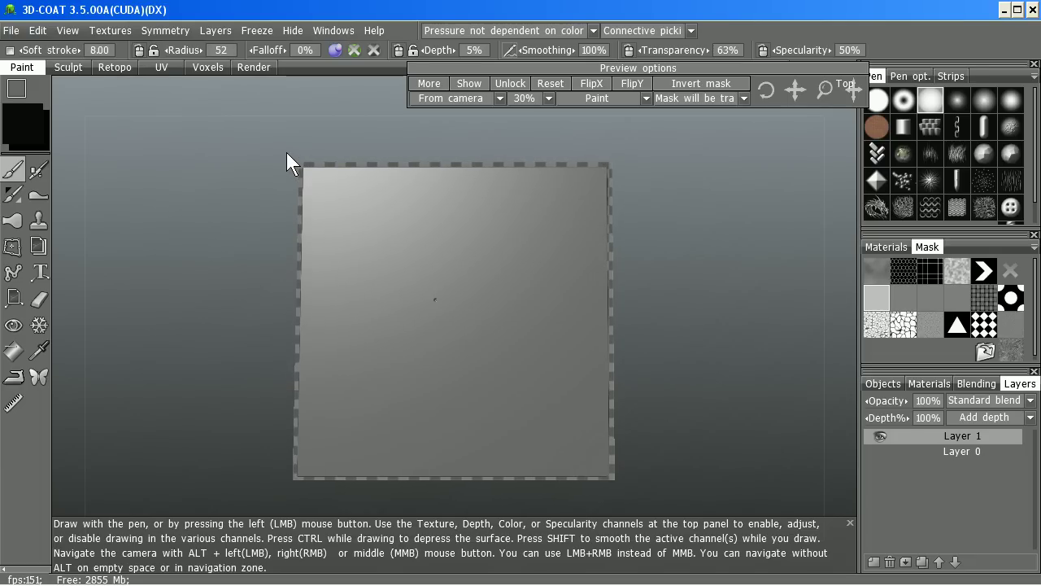
mouse_move(286, 152)
mouse_down()
mouse_move(539, 468)
mouse_move(635, 490)
mouse_up()
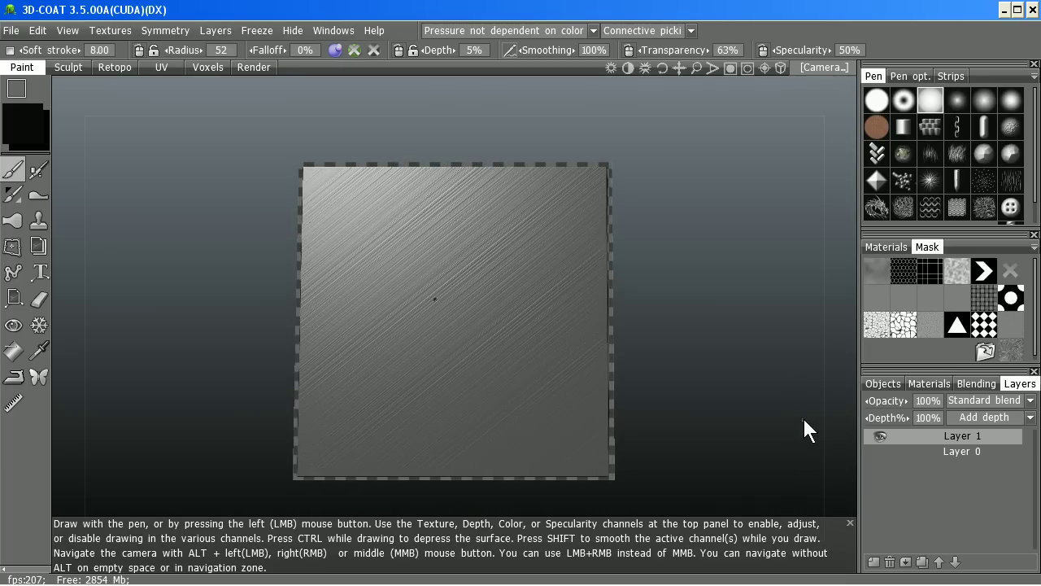
Apply the diagonal scratch mask to the inner square again at 3% depth with a rectangle around the plane, then clear the mask
drag(804, 420, 830, 401)
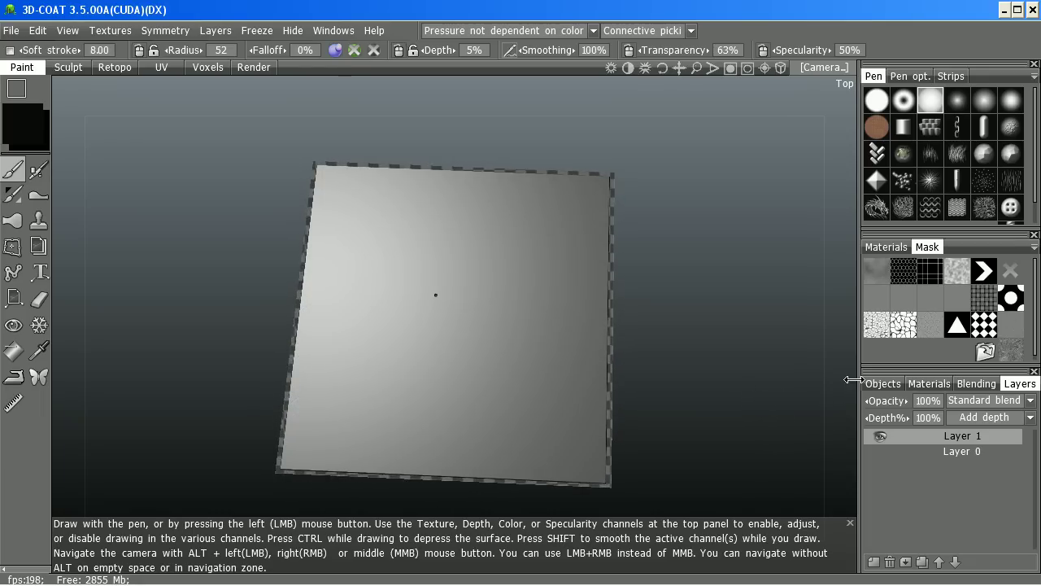
click(880, 299)
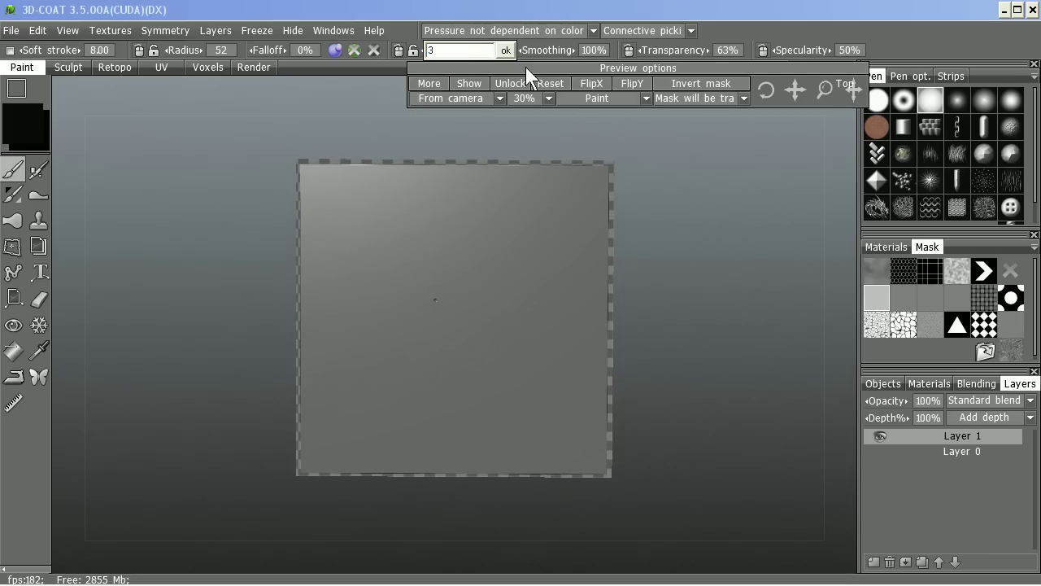
click(505, 50)
mouse_move(288, 155)
mouse_down()
mouse_move(437, 337)
mouse_move(642, 486)
mouse_move(689, 496)
mouse_up()
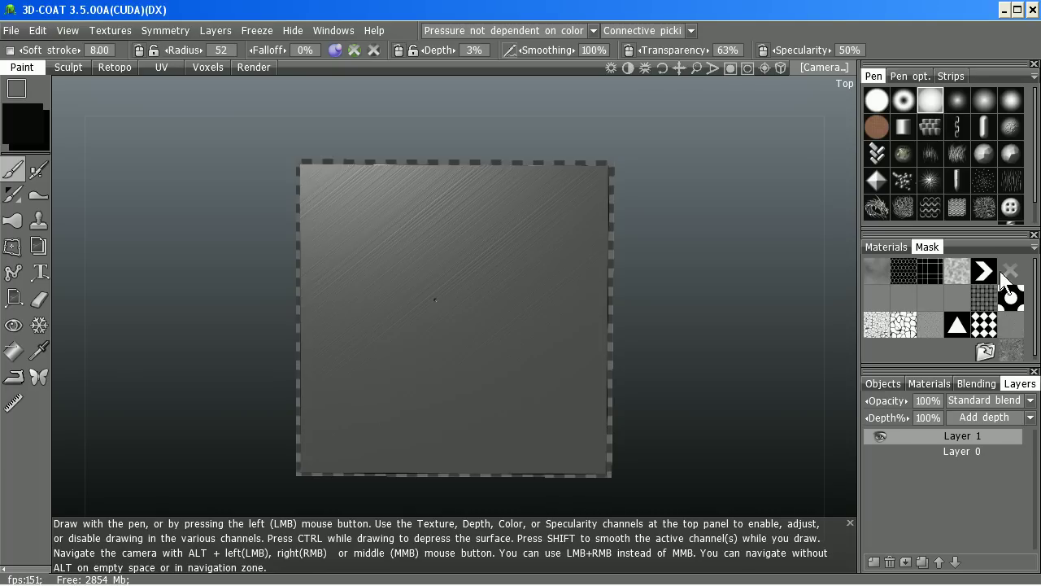
mouse_move(834, 418)
mouse_down()
mouse_move(808, 334)
mouse_move(816, 394)
mouse_move(838, 385)
mouse_move(835, 416)
mouse_move(842, 407)
mouse_up()
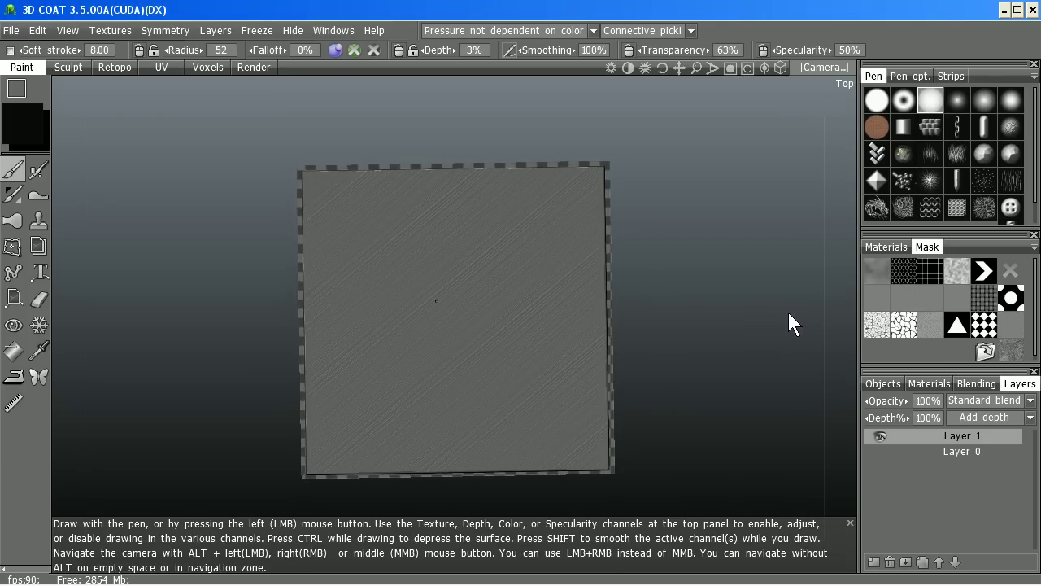
Show the snapping grid, then scale and shift it so that four intersections lie just inside the tile's corners
key(apostrophe)
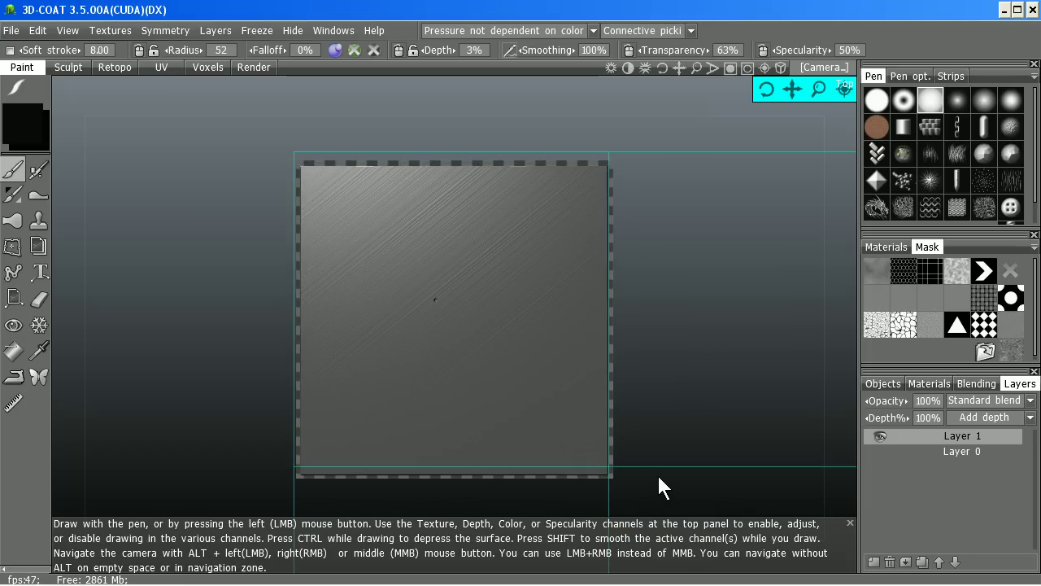
middle_drag(668, 475, 663, 458)
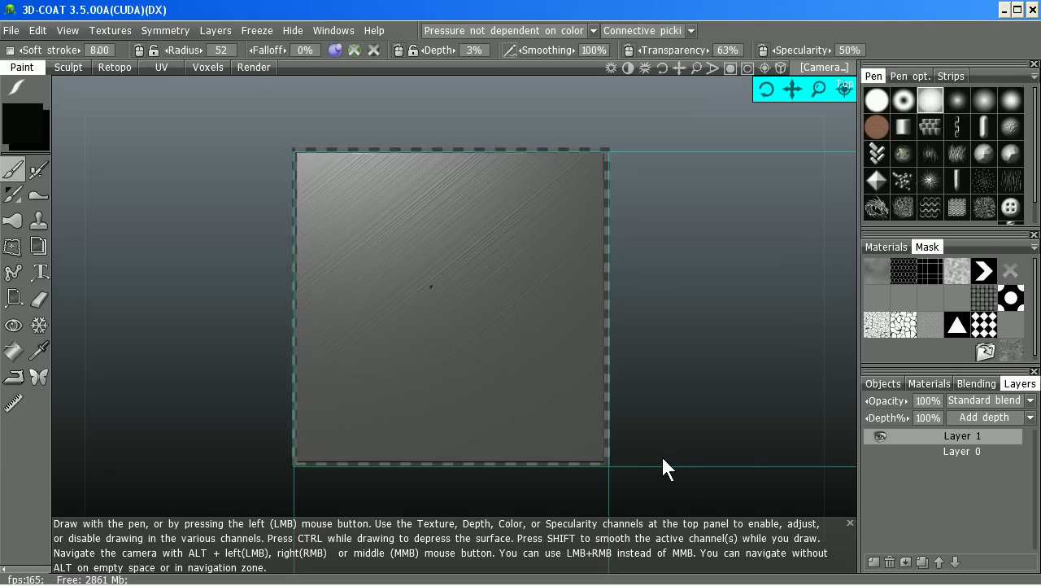
right_drag(818, 90, 815, 88)
drag(817, 88, 792, 95)
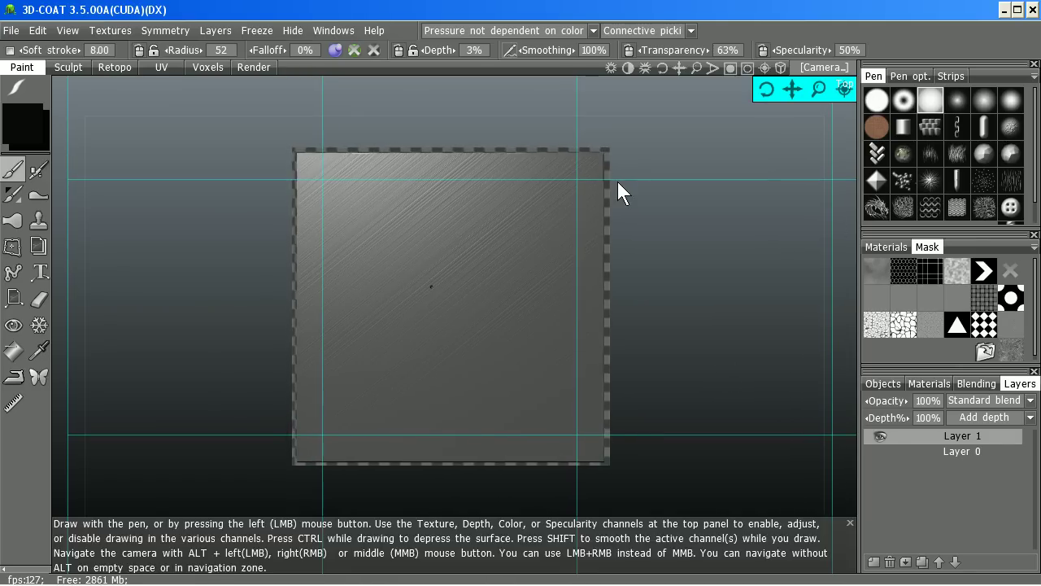
Stamp a raised round rivet at each of the four corner grid intersections with radius 33 and depth 8%, then hide the grid
scroll(578, 180, down, 5)
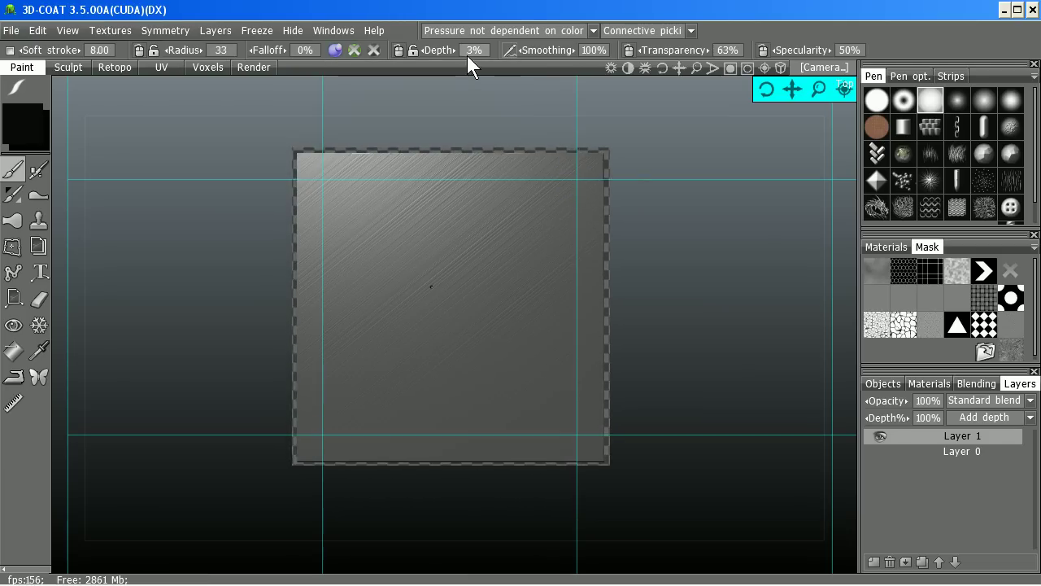
click(470, 51)
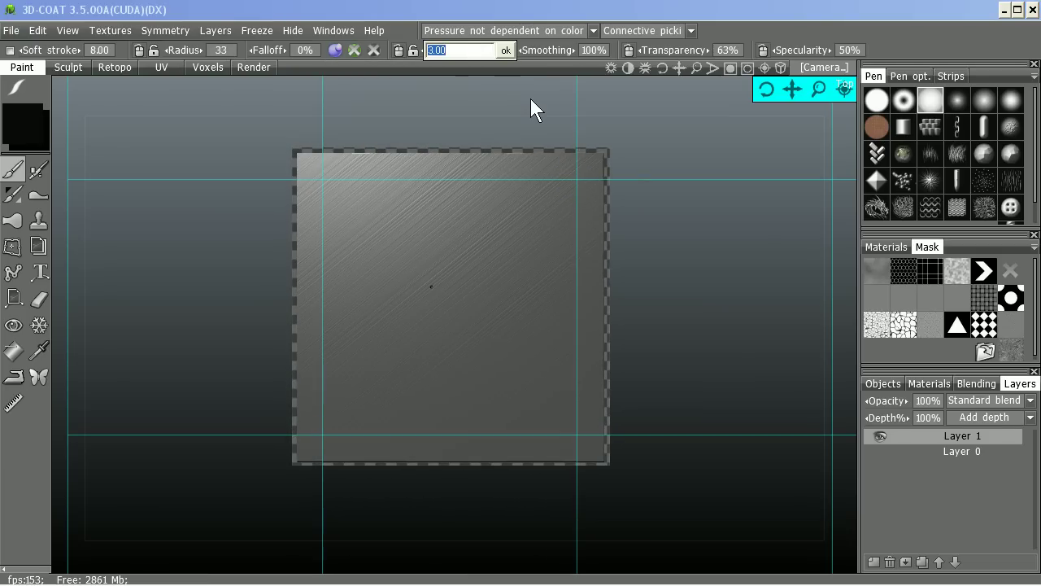
text(8)
key(Return)
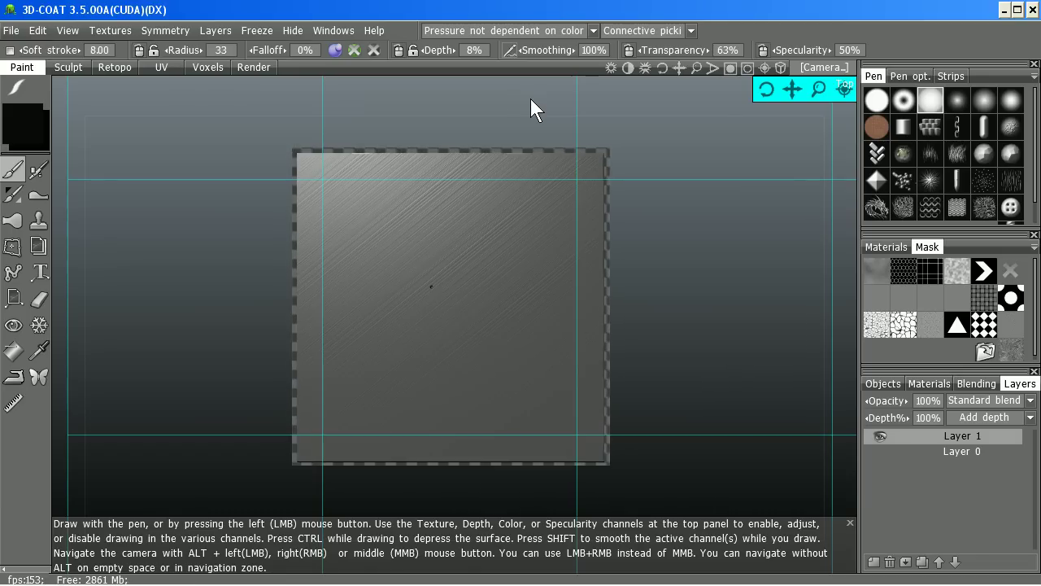
click(576, 180)
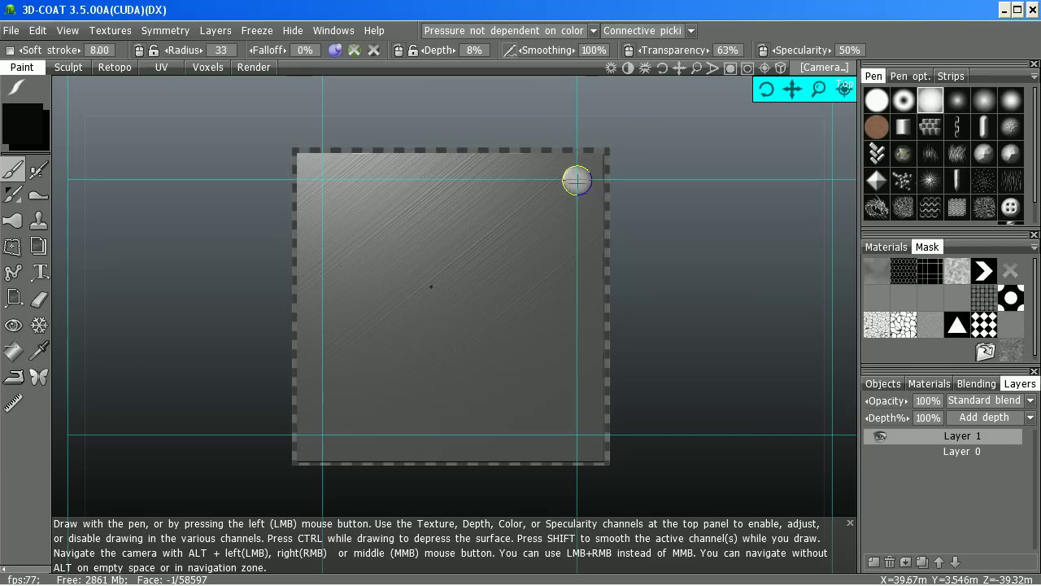
click(322, 180)
click(322, 432)
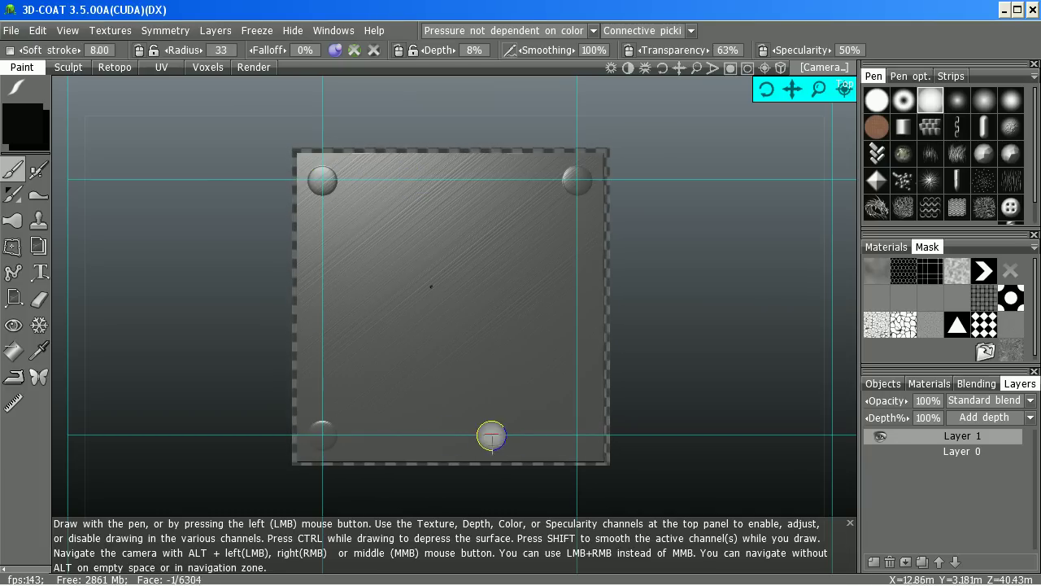
click(577, 434)
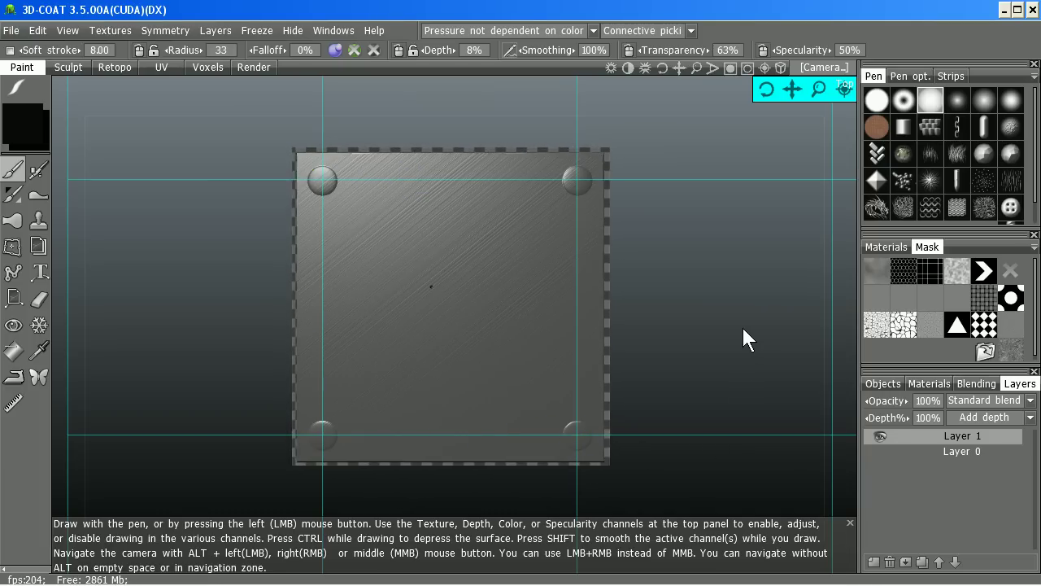
key(apostrophe)
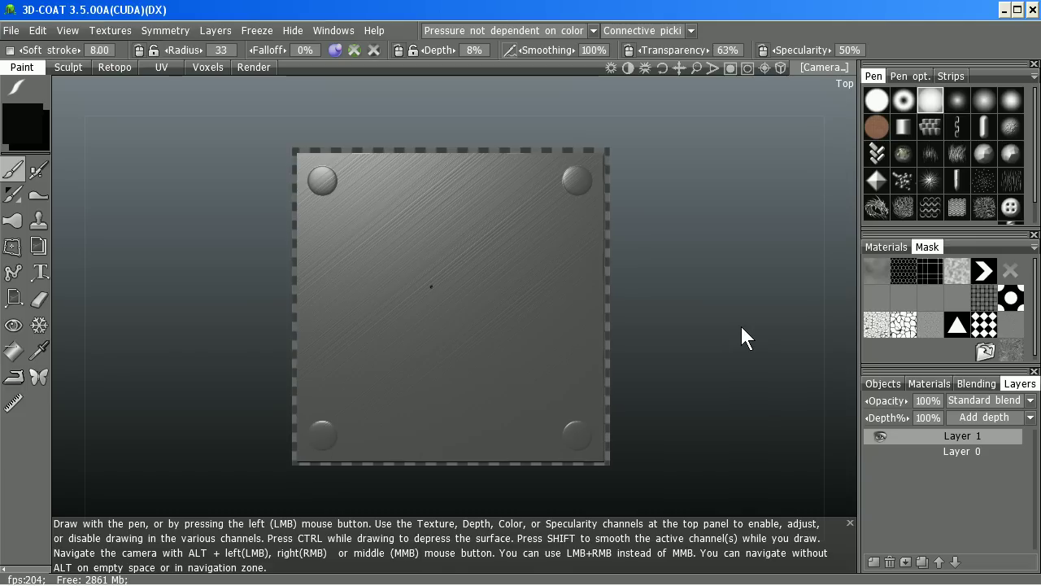
Select the dark red veined material and enlarge its texture so only a few veins cross the tile
click(882, 248)
click(961, 297)
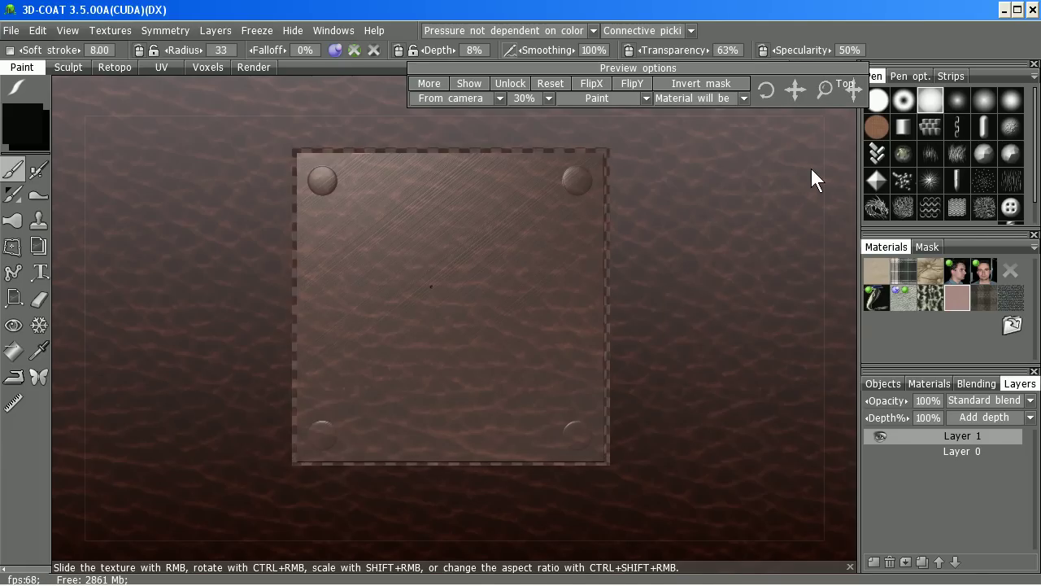
drag(819, 96, 819, 96)
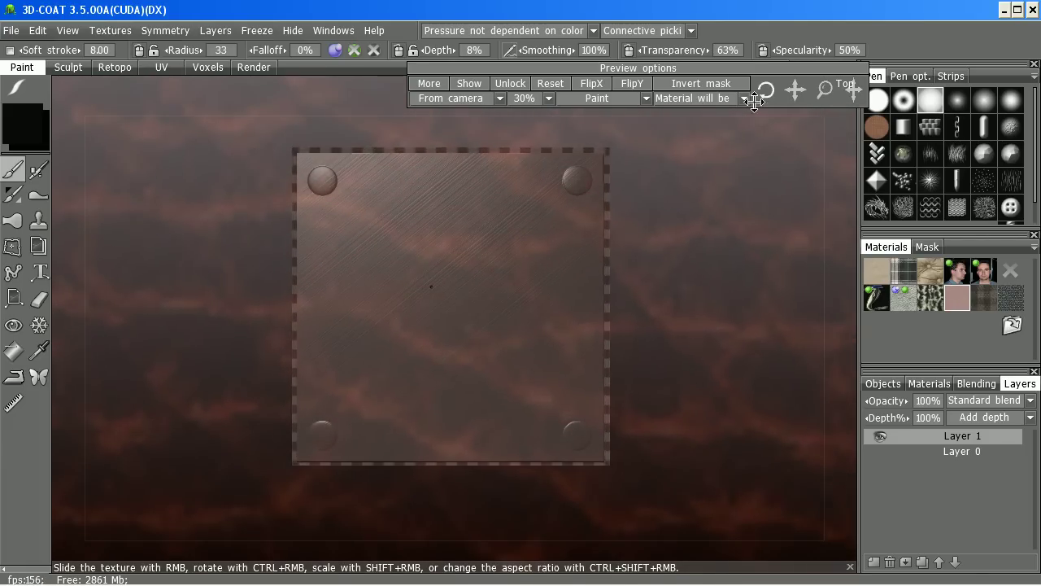
Disable the depth channel, enable the colour channel and set transparency to 10%
click(334, 53)
mouse_move(355, 55)
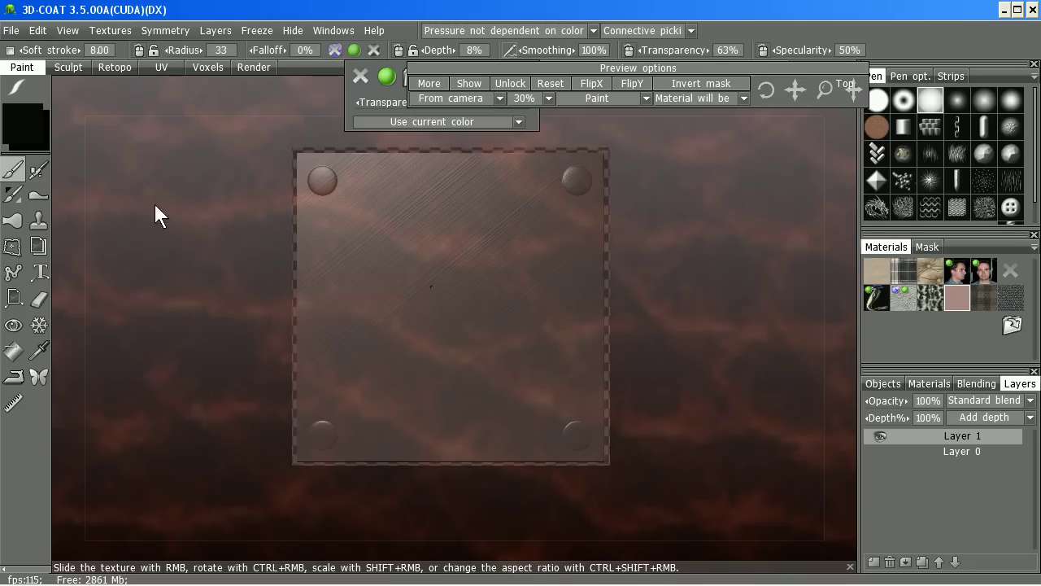
drag(706, 47, 637, 51)
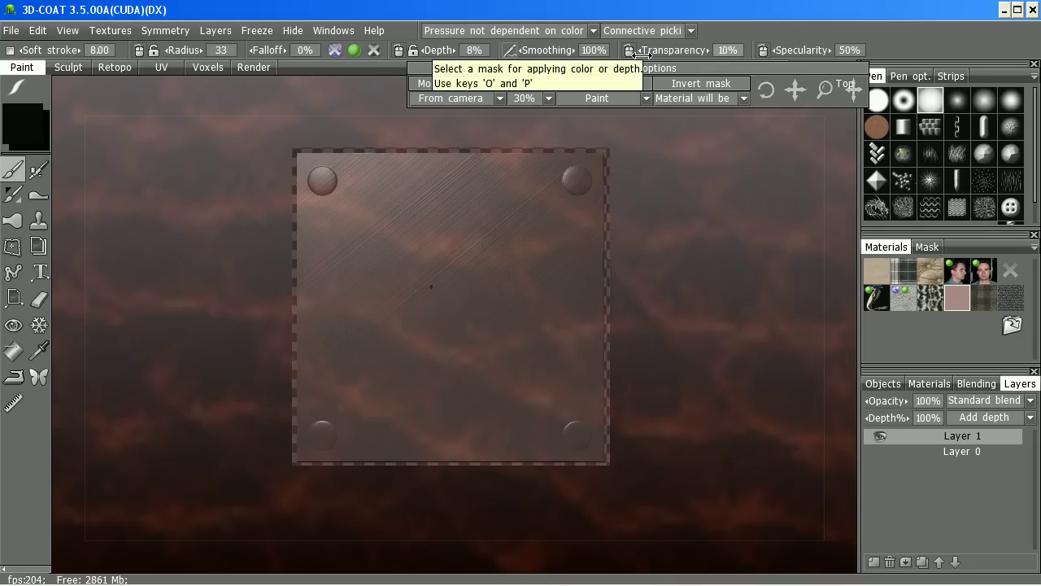
Change the paint colour to near white with 0% saturation and 99% lightness
click(29, 124)
click(27, 126)
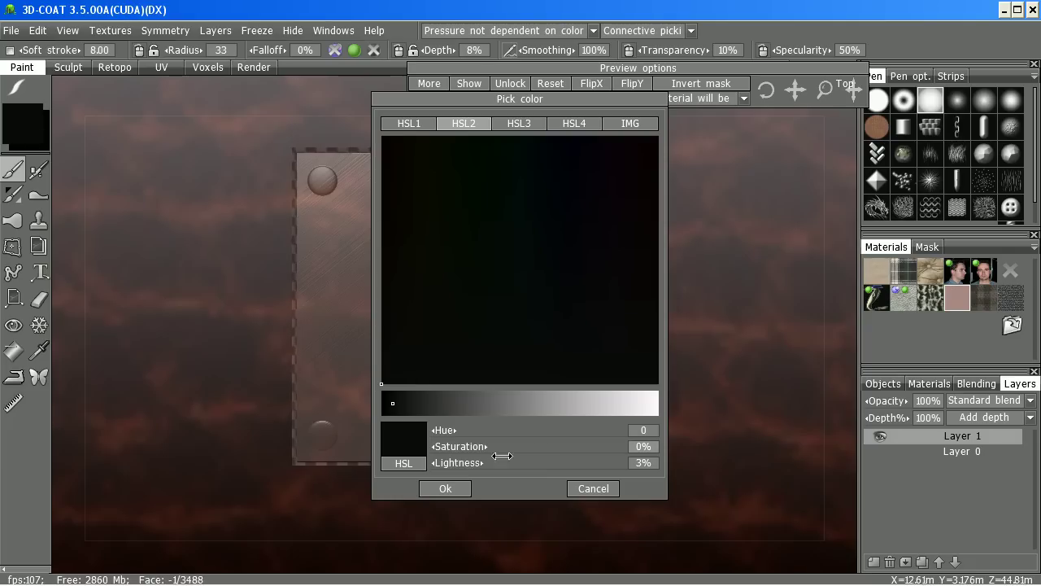
drag(540, 409, 661, 405)
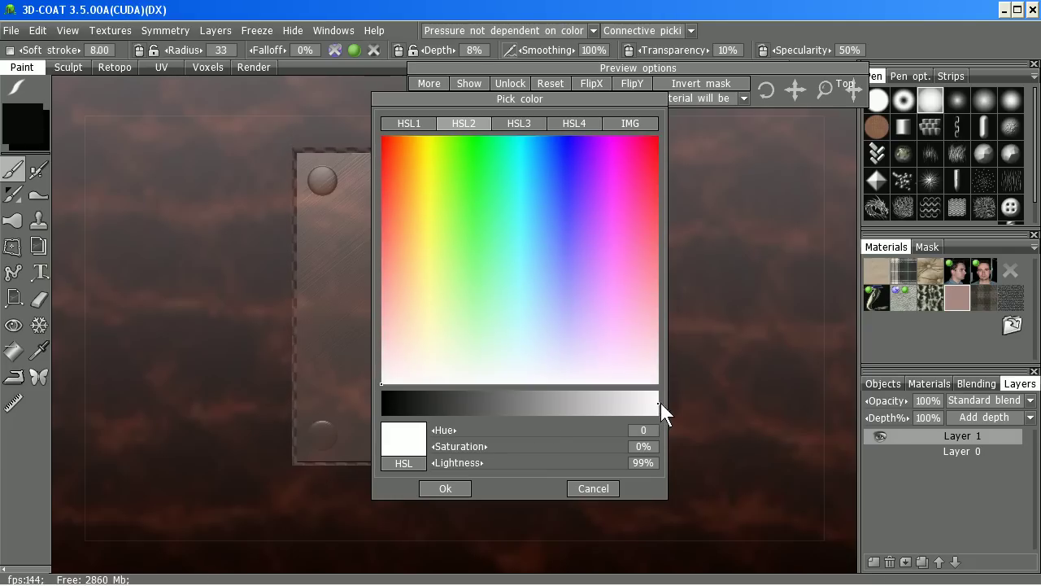
click(444, 489)
Paint the red material over the tile at 10% transparency with a rectangle enclosing the whole plane, then deselect the material
mouse_move(17, 88)
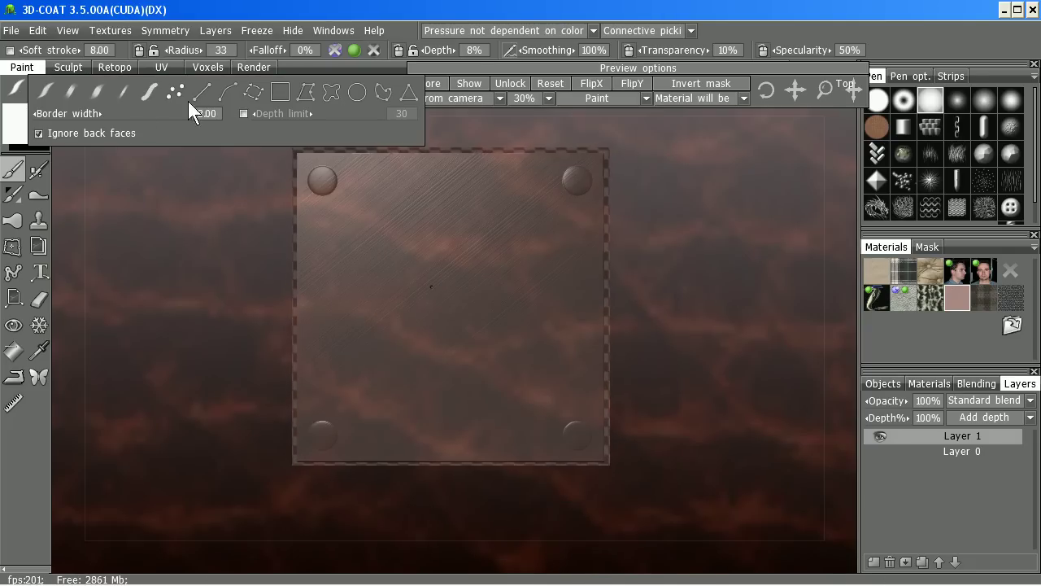
click(284, 94)
drag(275, 135, 628, 469)
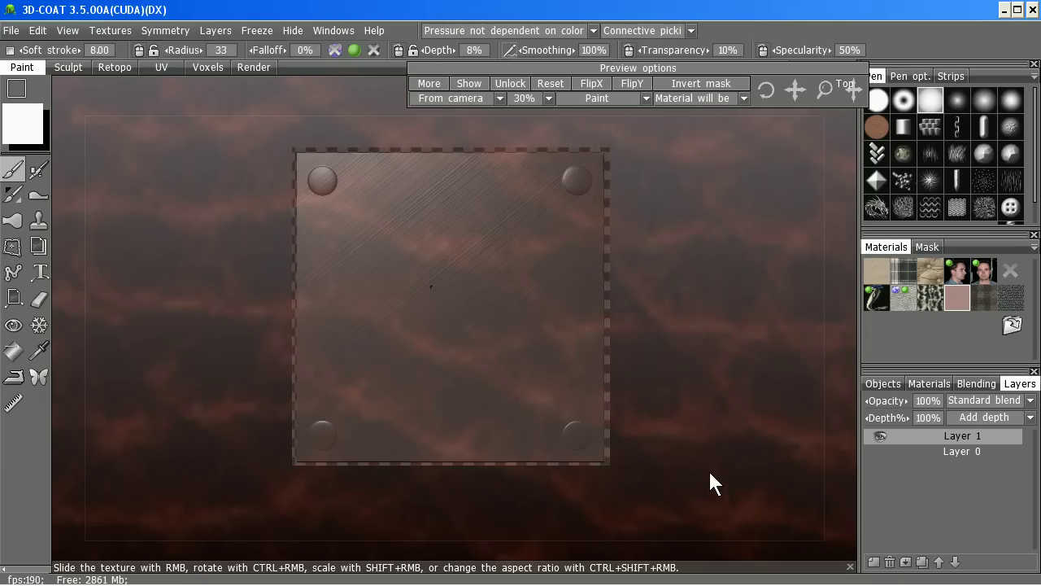
click(1015, 278)
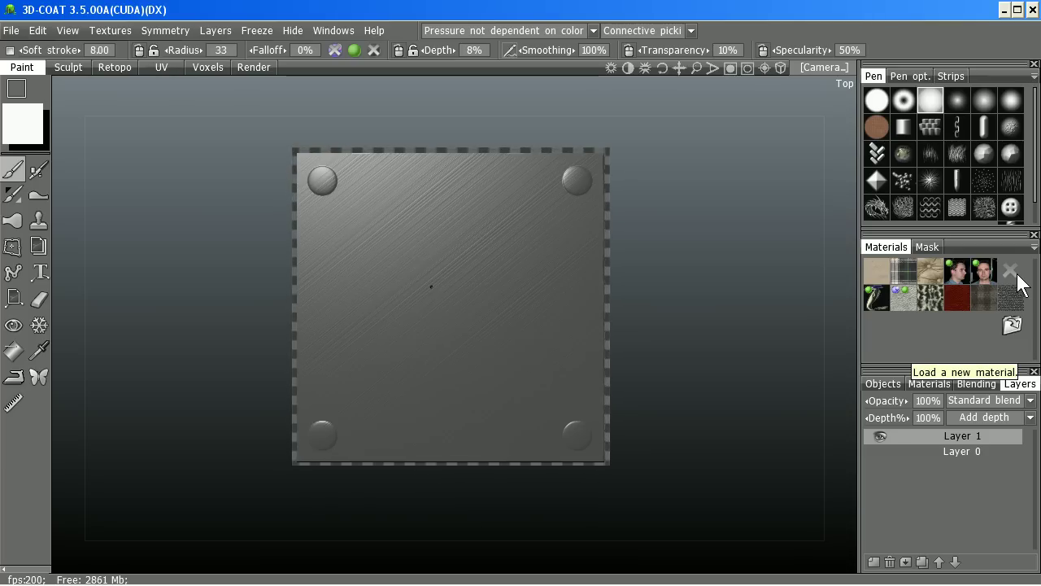
Try the red material on the tile at 30% transparency with a rectangle around the plane, then deselect the material
click(960, 303)
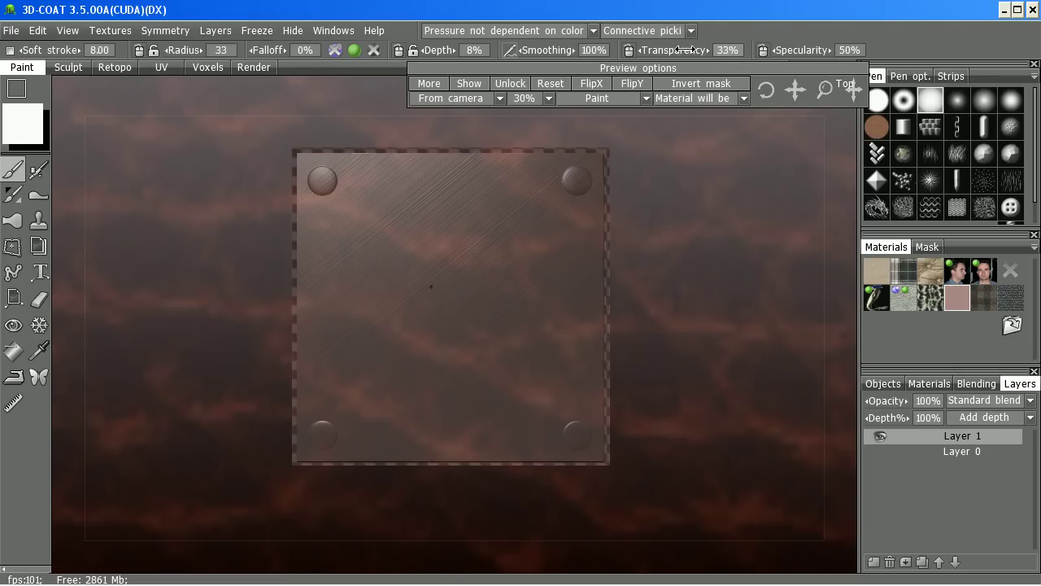
drag(679, 49, 671, 50)
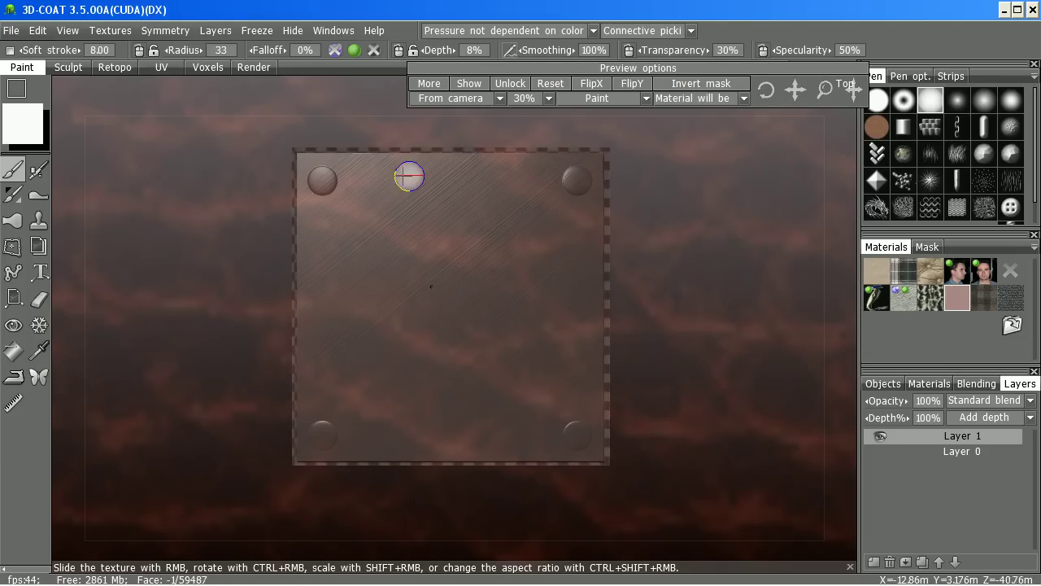
drag(281, 136, 629, 474)
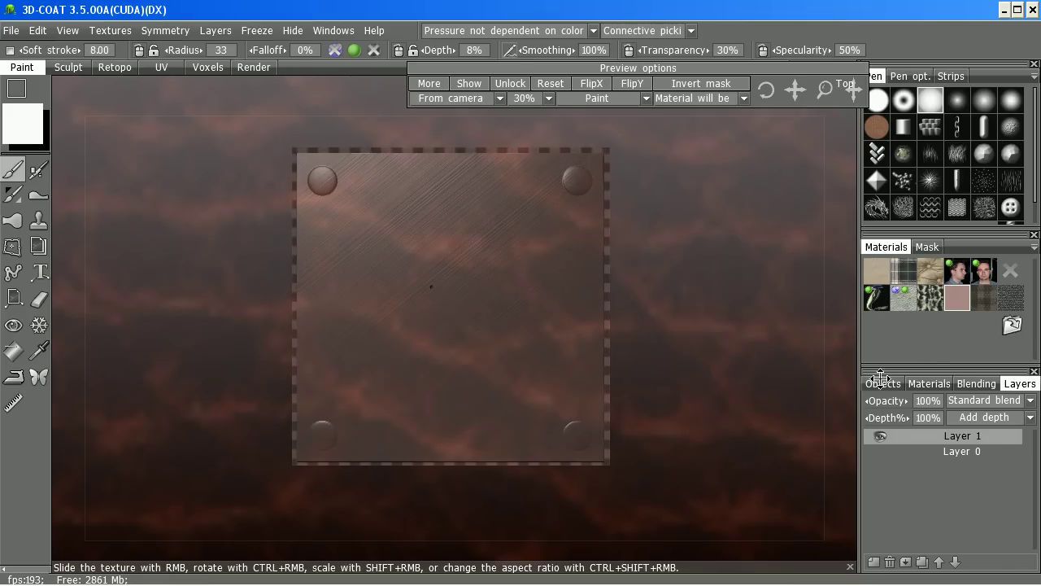
click(1010, 271)
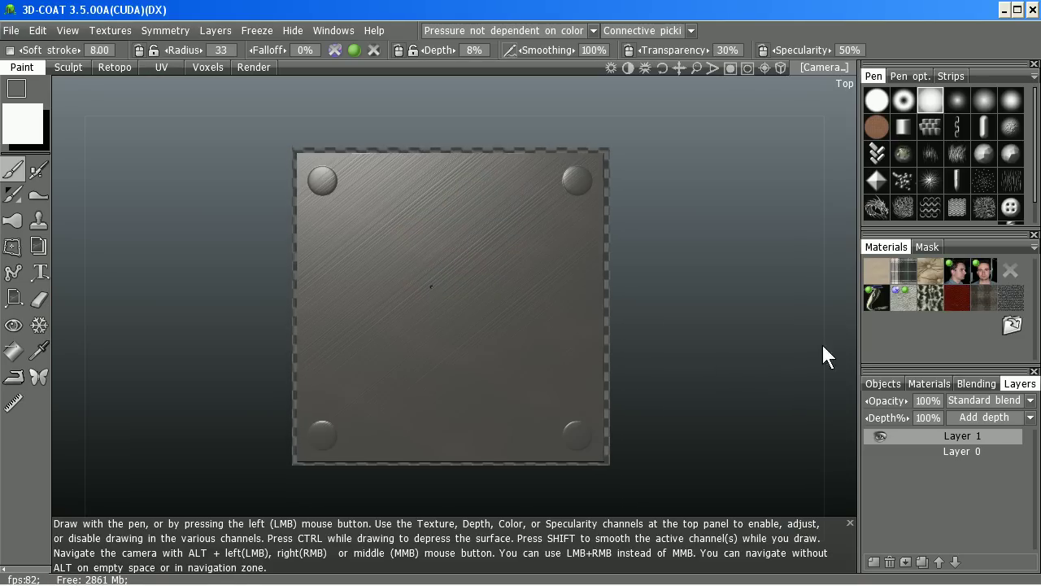
Paint the red material over the tile at 63% transparency with a rectangle around the plane, then deselect the material
click(958, 300)
drag(658, 51, 688, 55)
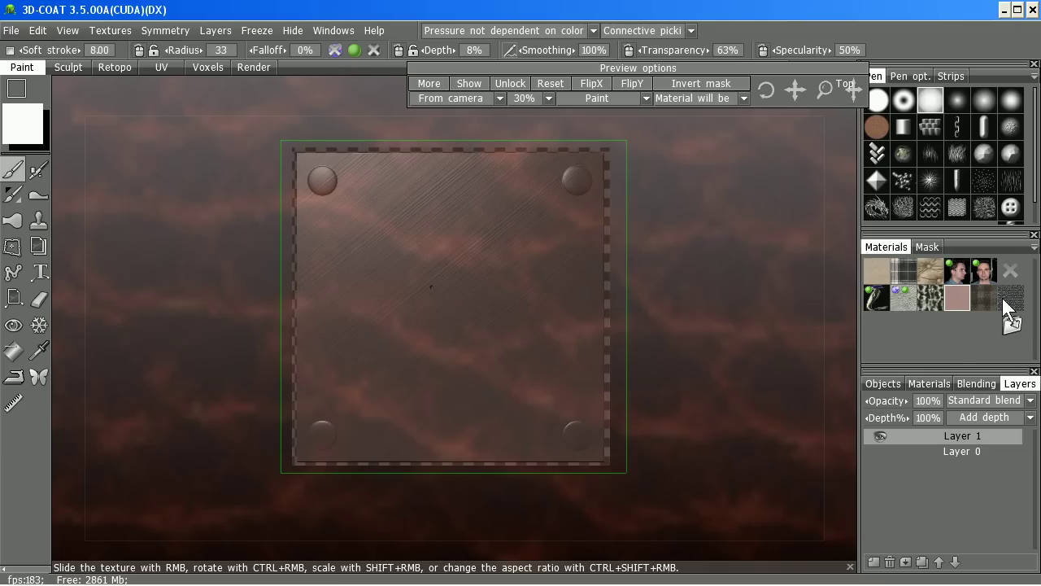
click(1011, 271)
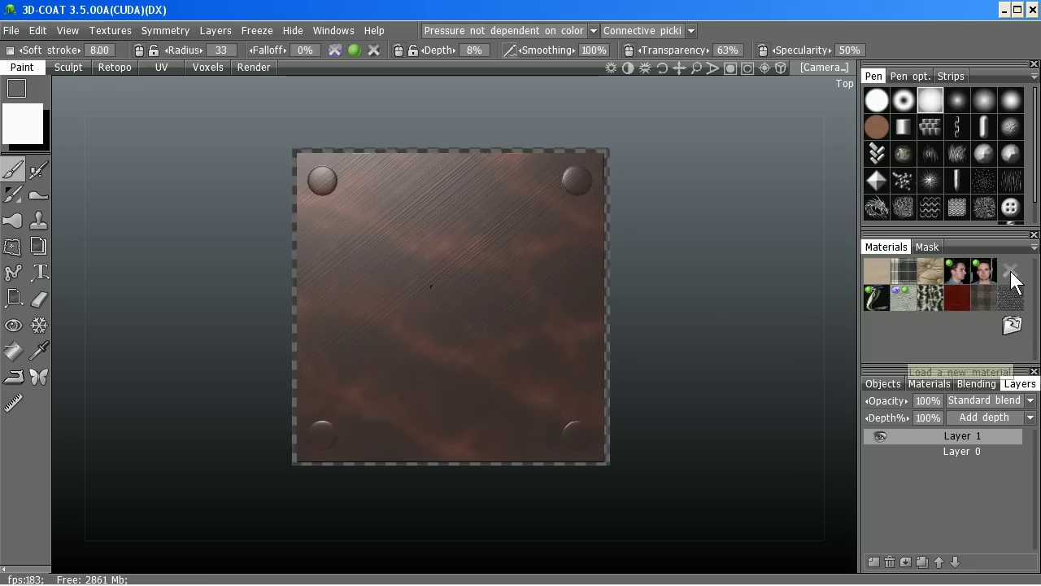
Examine the finished tile from several angles and look at the texture export options
drag(831, 428, 800, 393)
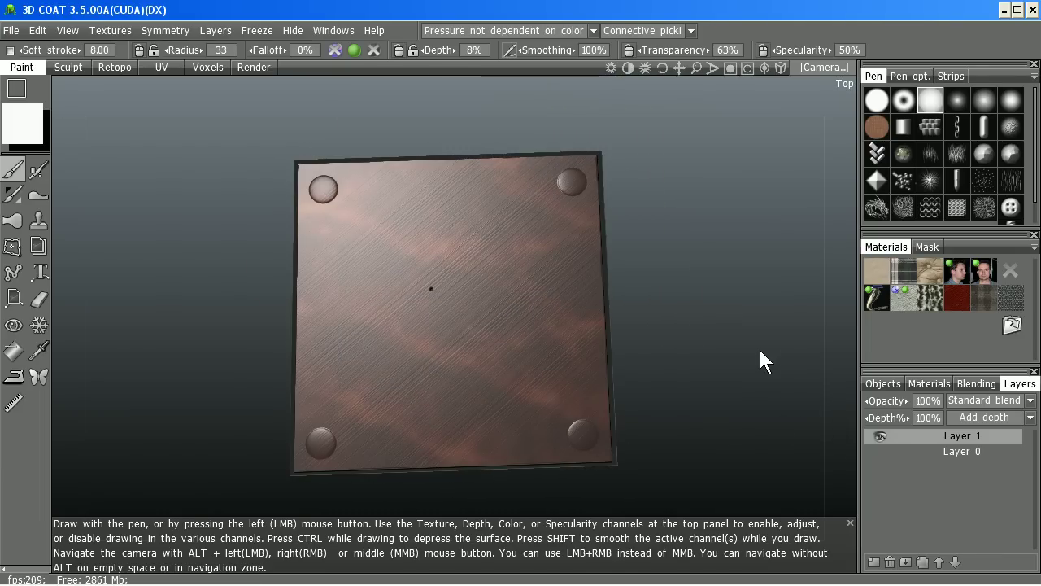
drag(838, 379, 304, 268)
drag(145, 266, 94, 387)
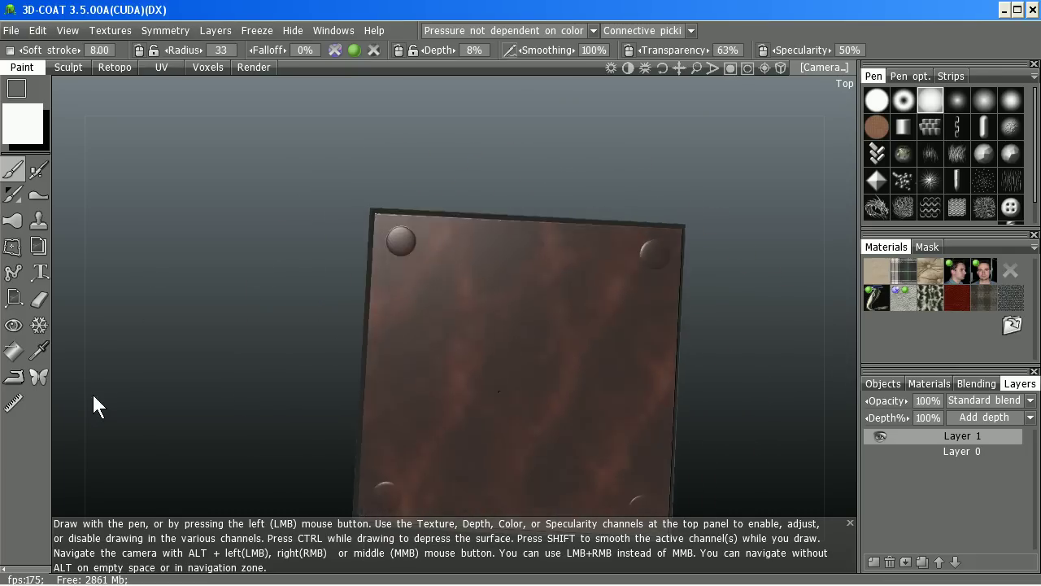
right_drag(129, 295, 214, 370)
middle_drag(214, 370, 159, 307)
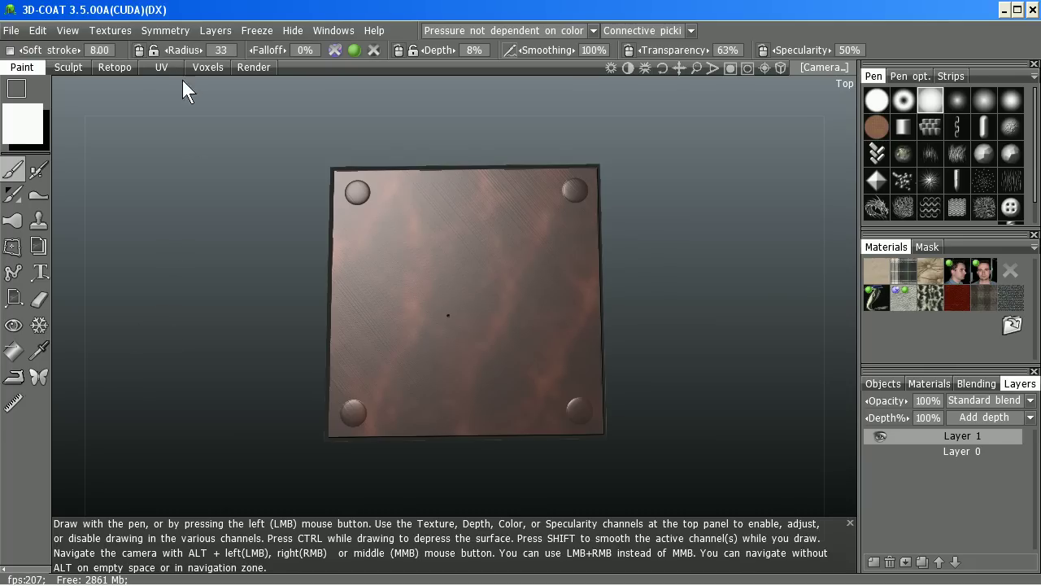
click(109, 29)
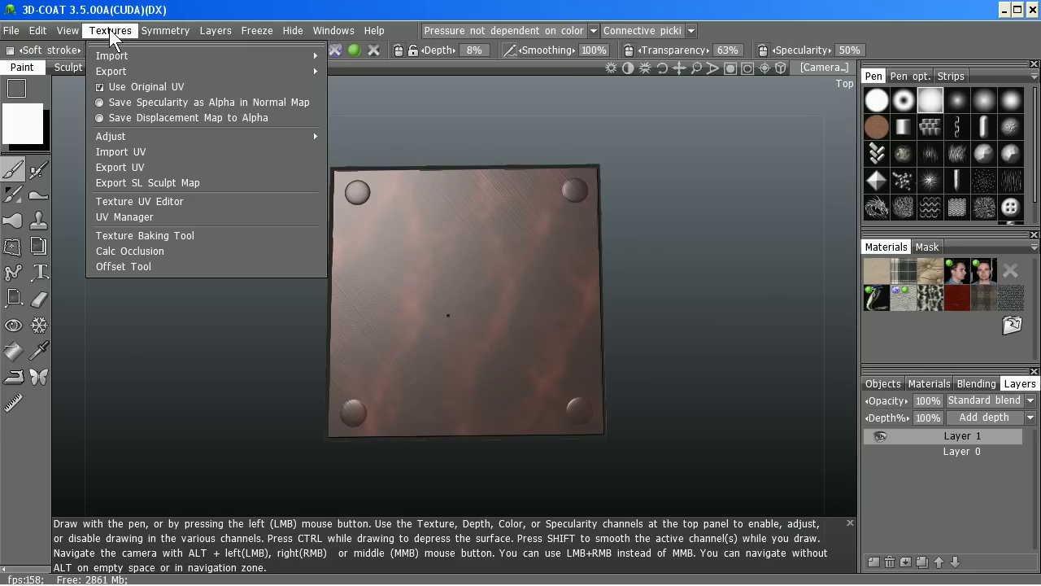
mouse_move(127, 70)
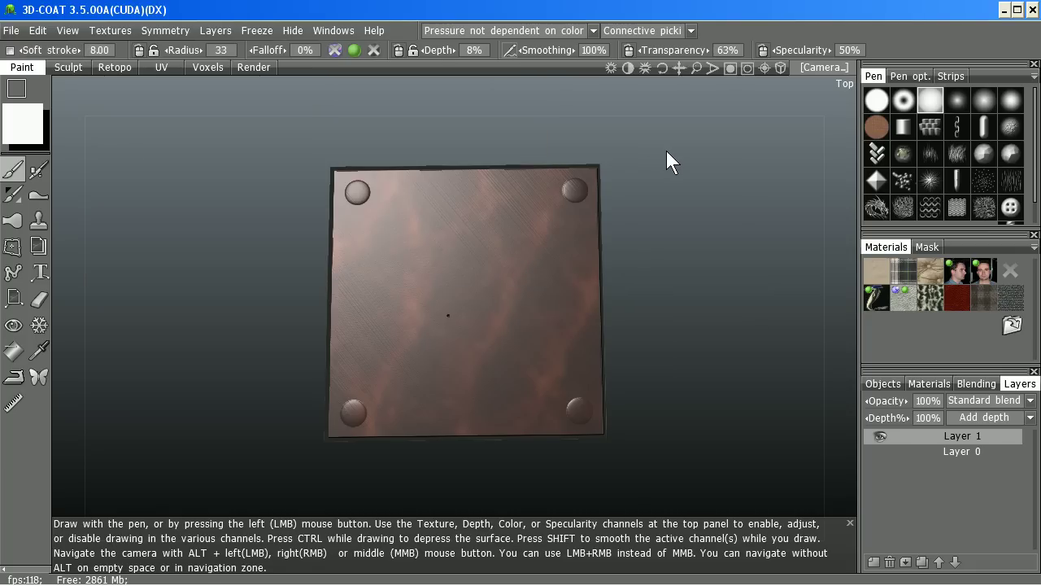
mouse_move(843, 282)
mouse_down()
mouse_move(798, 259)
mouse_move(817, 320)
mouse_move(837, 259)
mouse_move(836, 202)
mouse_move(843, 270)
mouse_up()
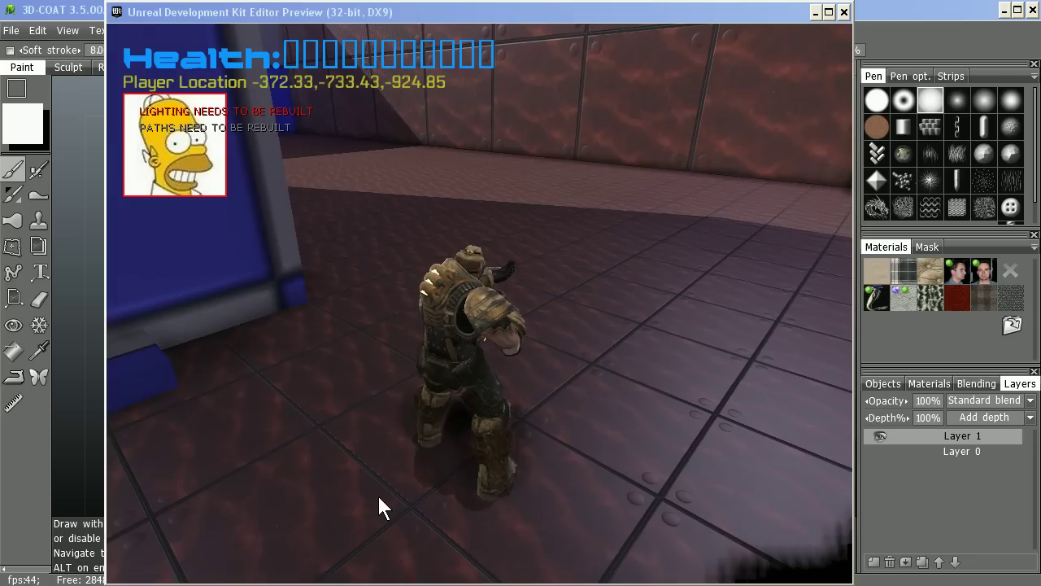
Walk the character through the level preview in the Unreal Development Kit to examine the red riveted tile texture on the floor and walls
click(578, 448)
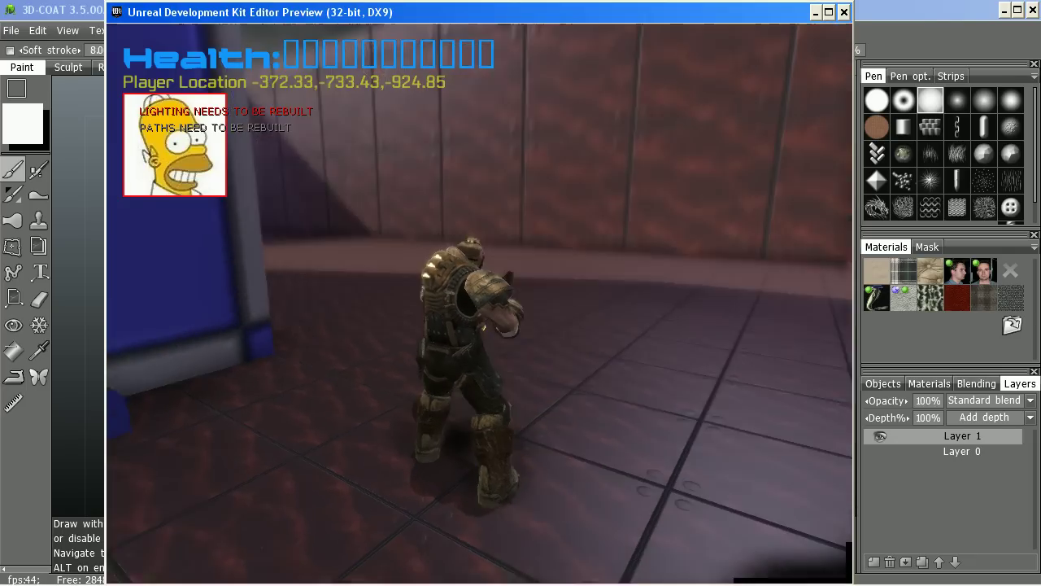
key(w)
key(w)
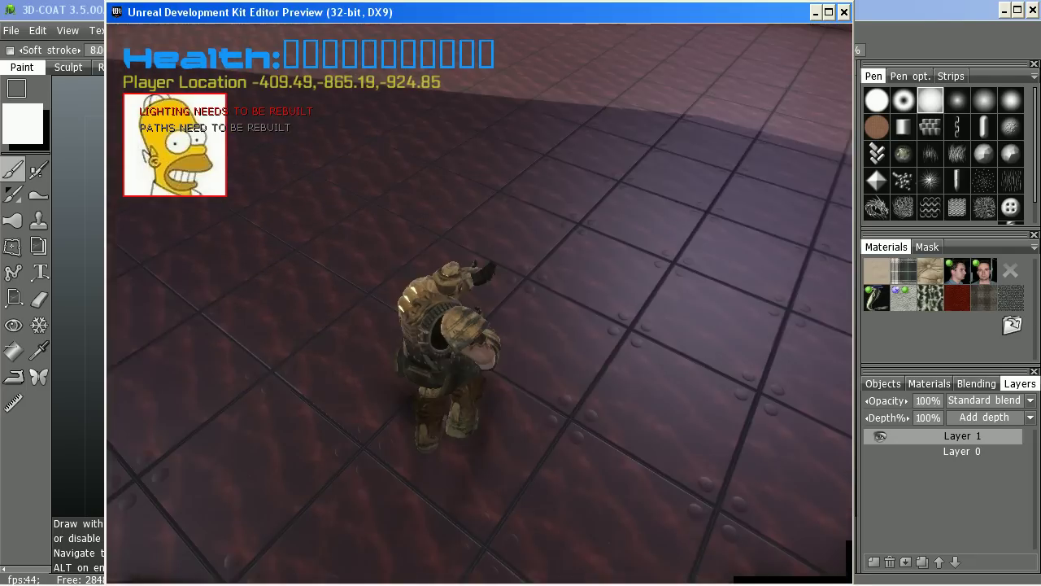
key(w)
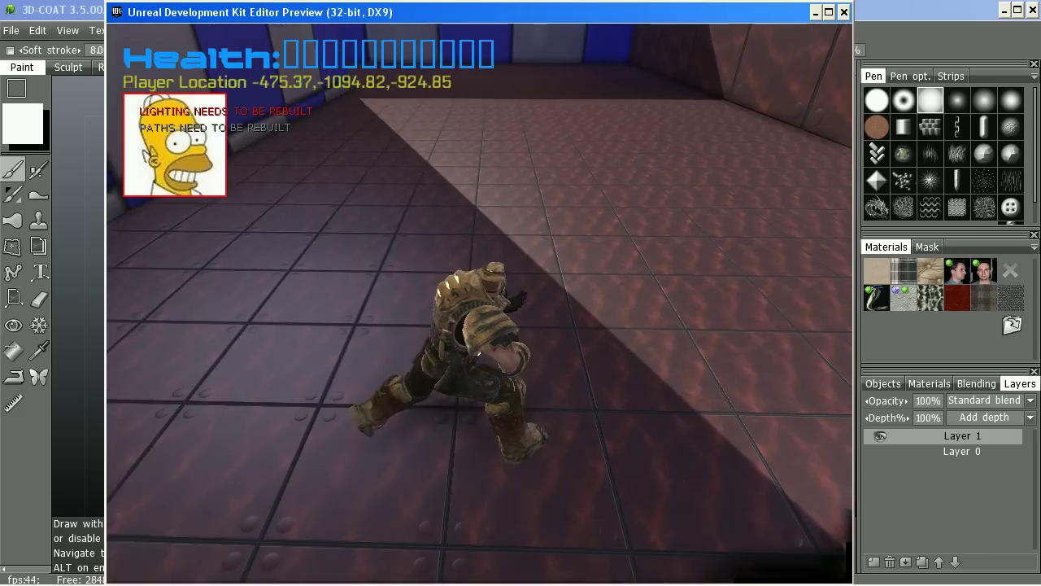
key(w)
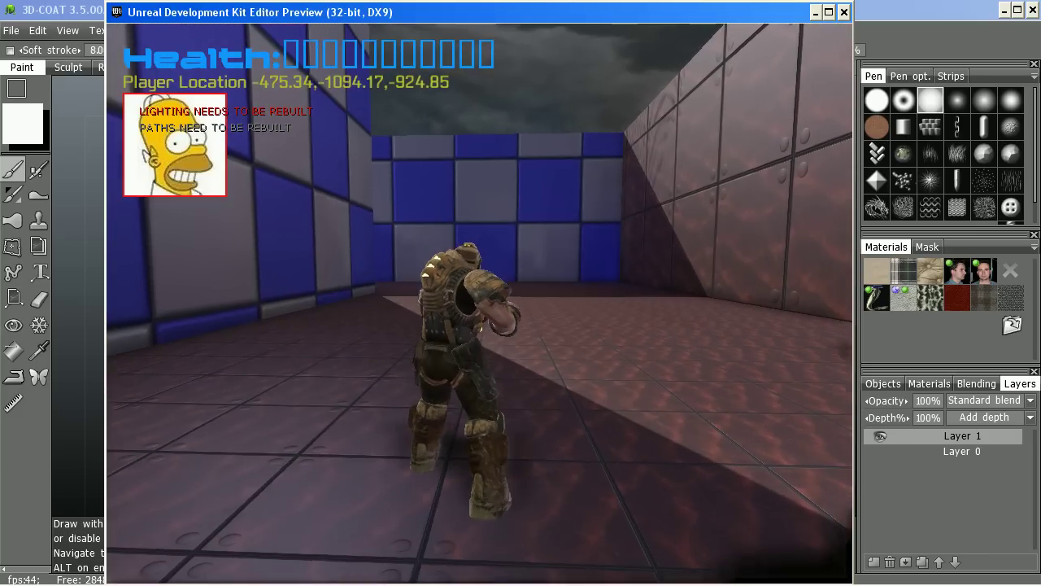
key(w)
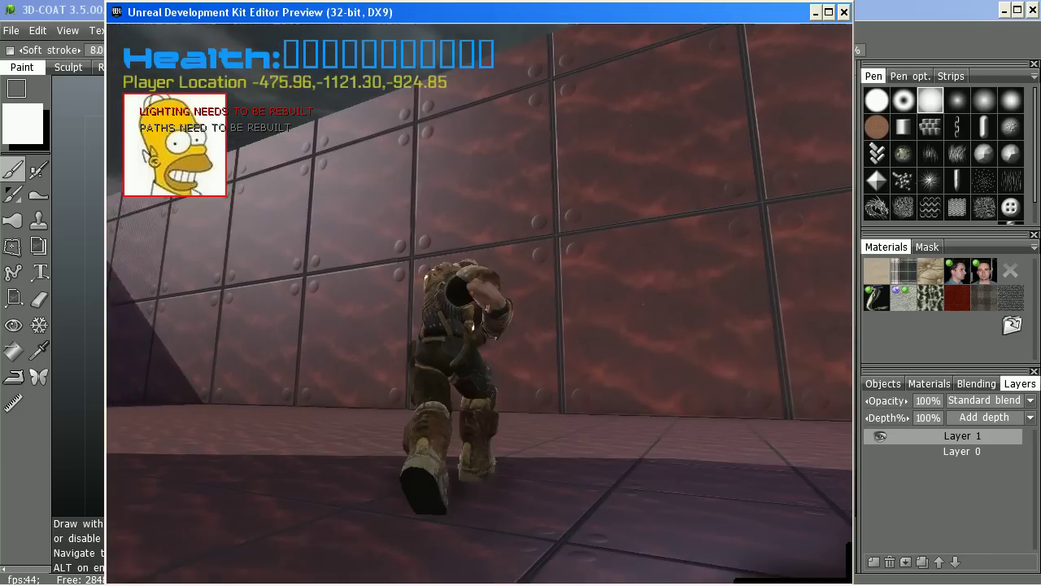
key(w)
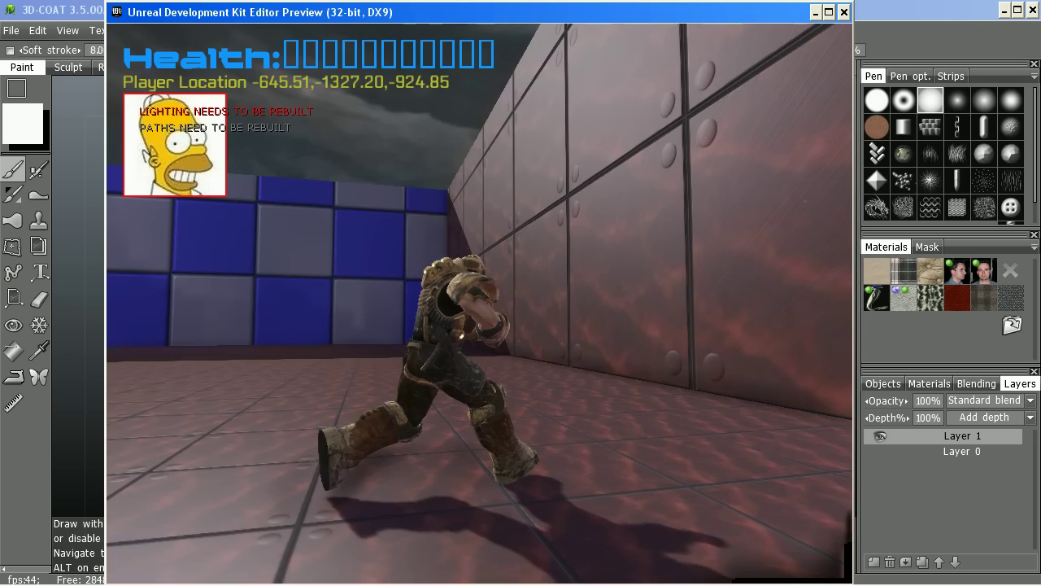
key(w)
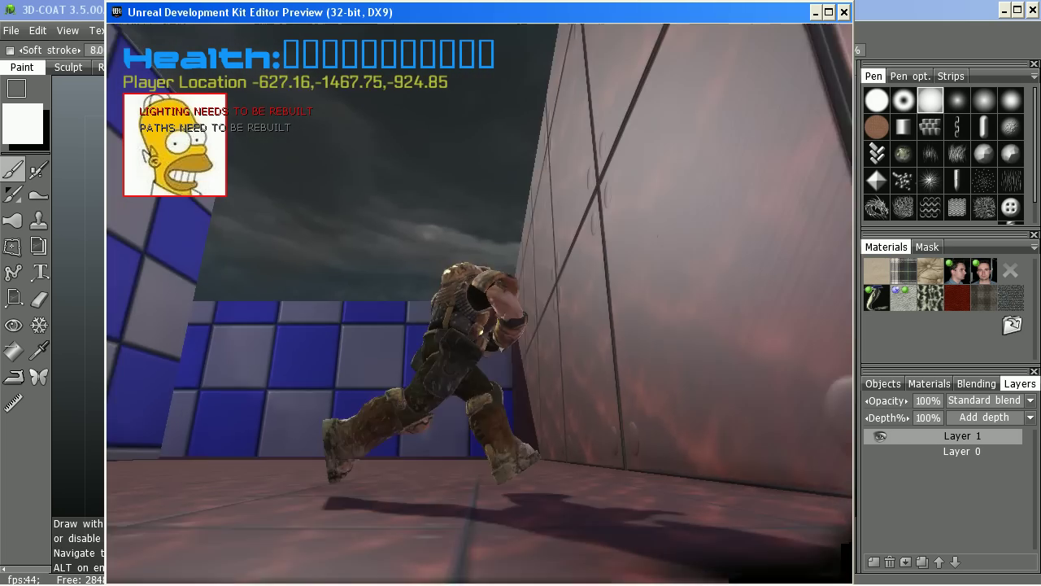